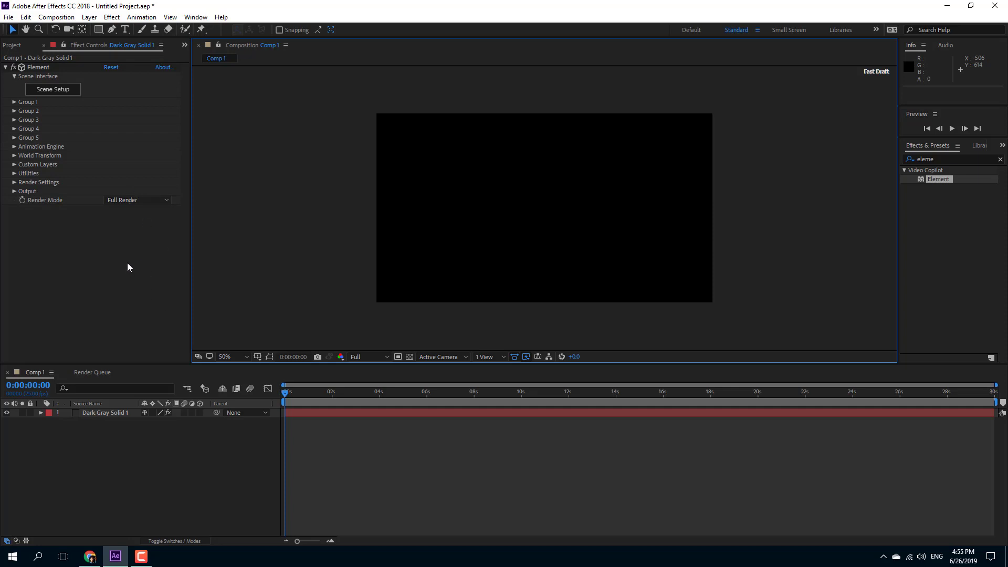
- Open the Element effect's scene setup and add the rock_03 model from the Starter_Pack_Physical collection
left_click(59, 90)
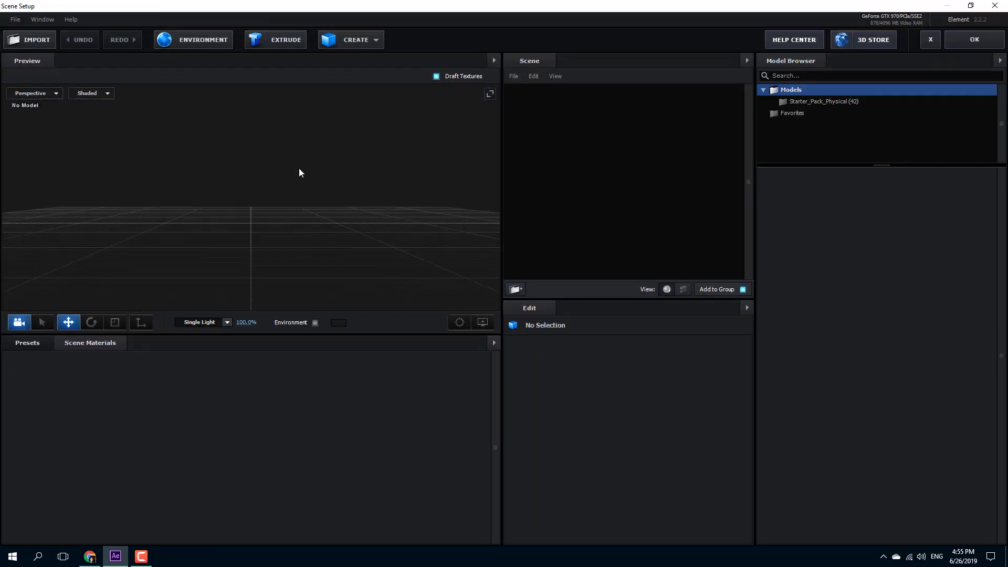
left_click(272, 159)
left_click(815, 102)
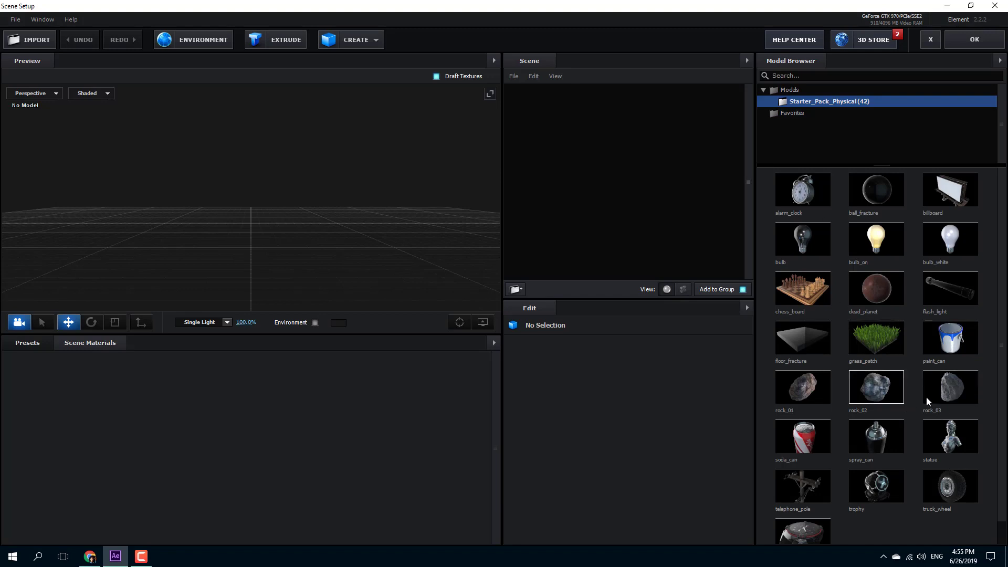
double_click(949, 393)
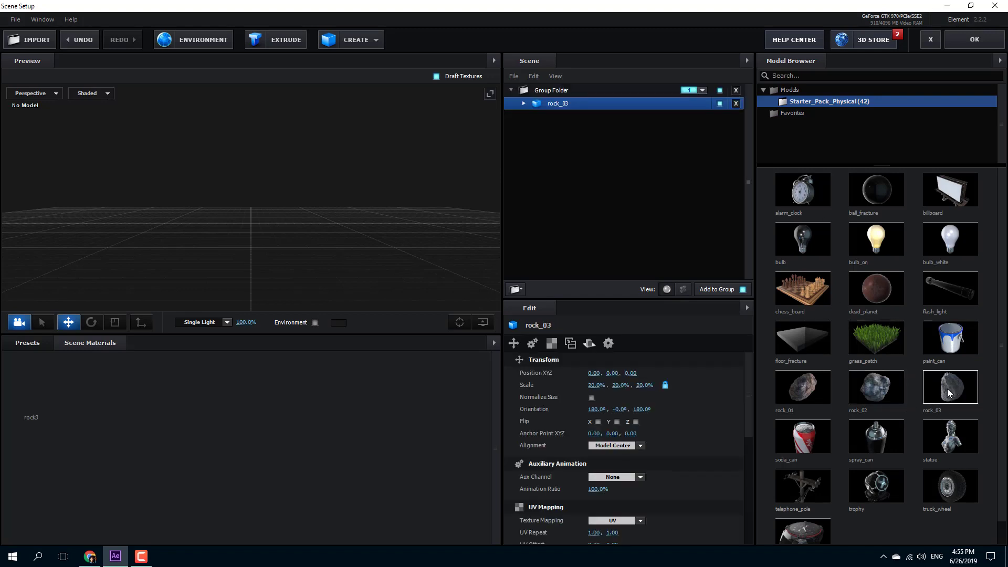
- Inspect the rock model from another angle and up close, and check the group number options of its group folder
scroll(267, 233, "up", 5)
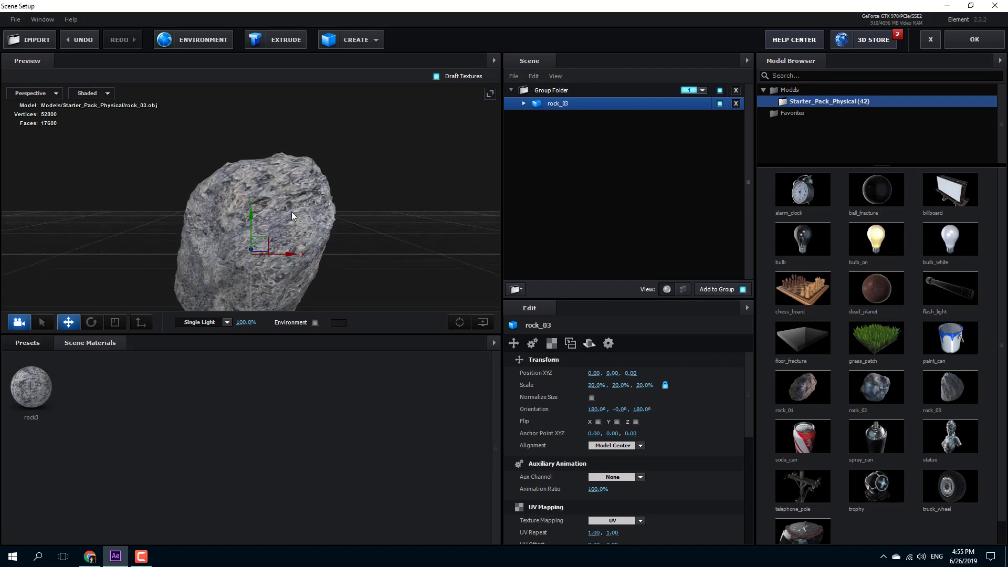
left_click_drag(291, 212, 394, 225)
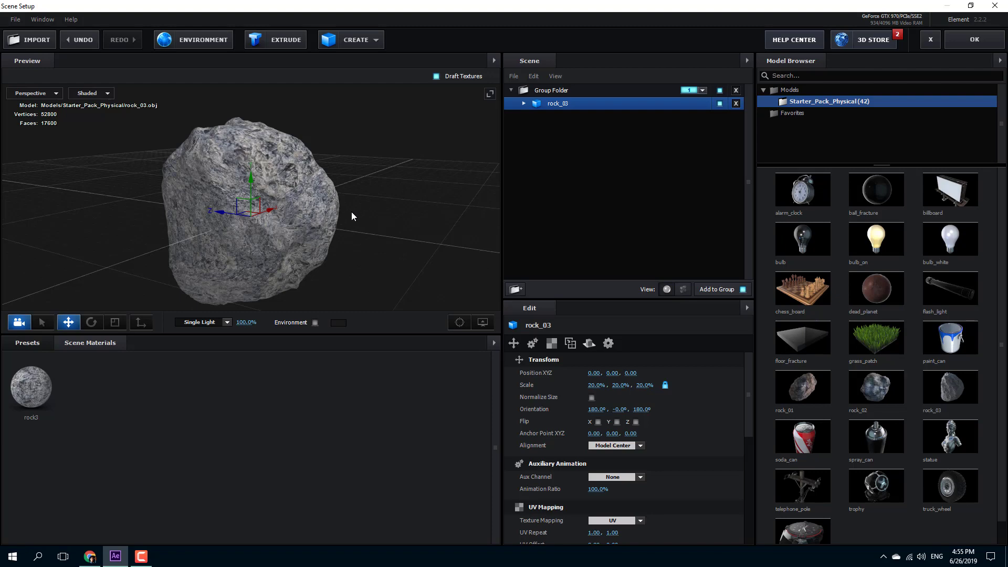
scroll(267, 181, "up", 5)
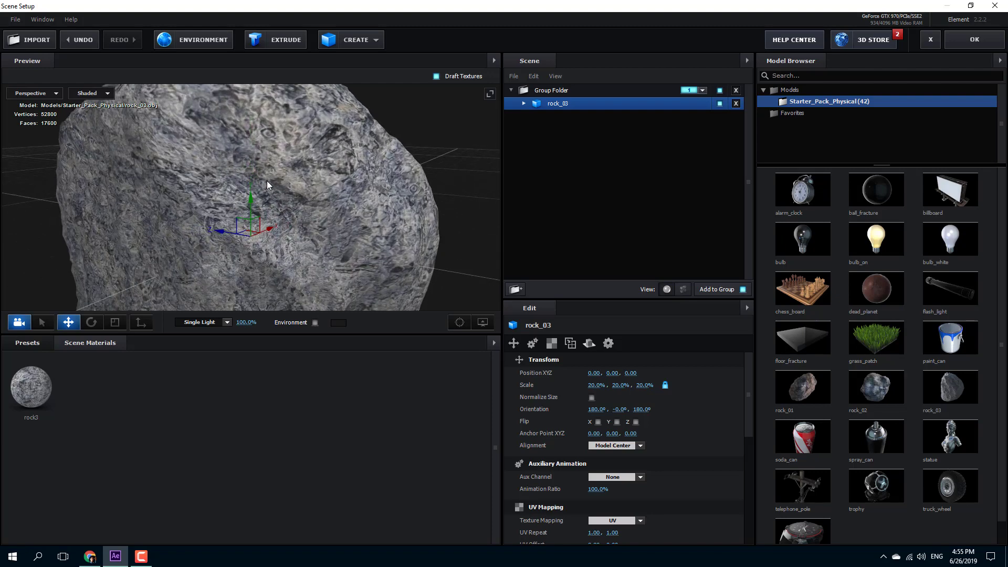
scroll(267, 180, "down", 5)
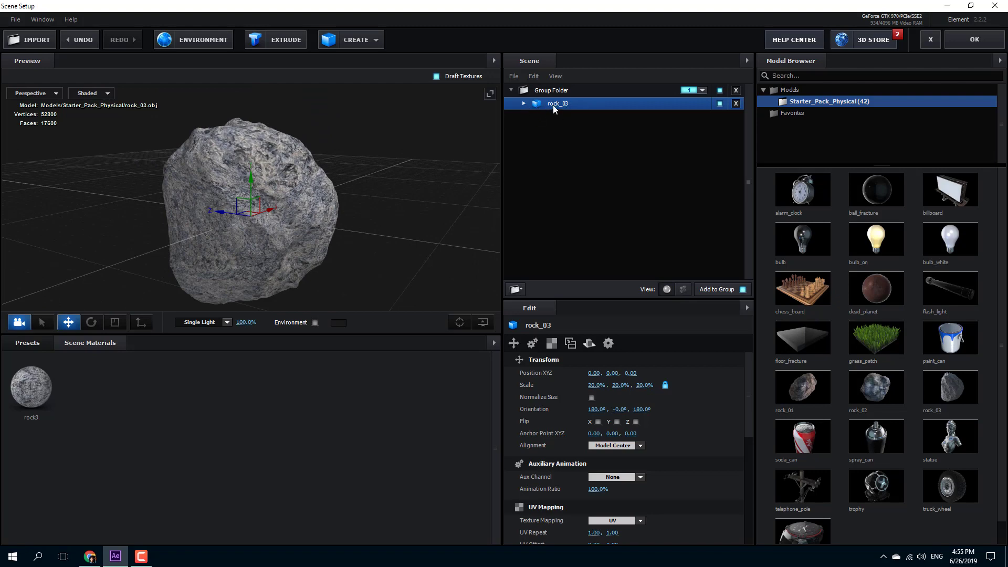
left_click(703, 90)
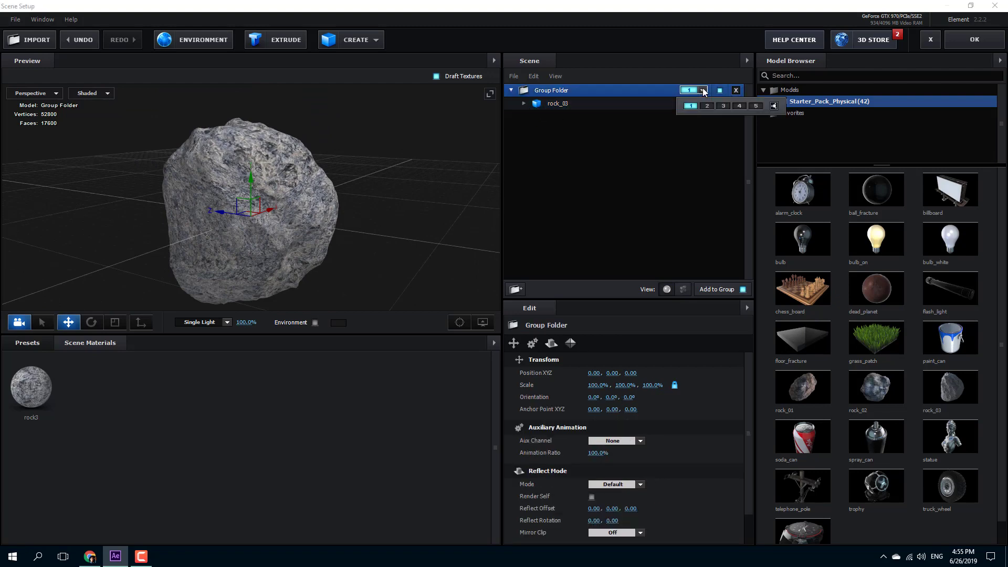
left_click(703, 91)
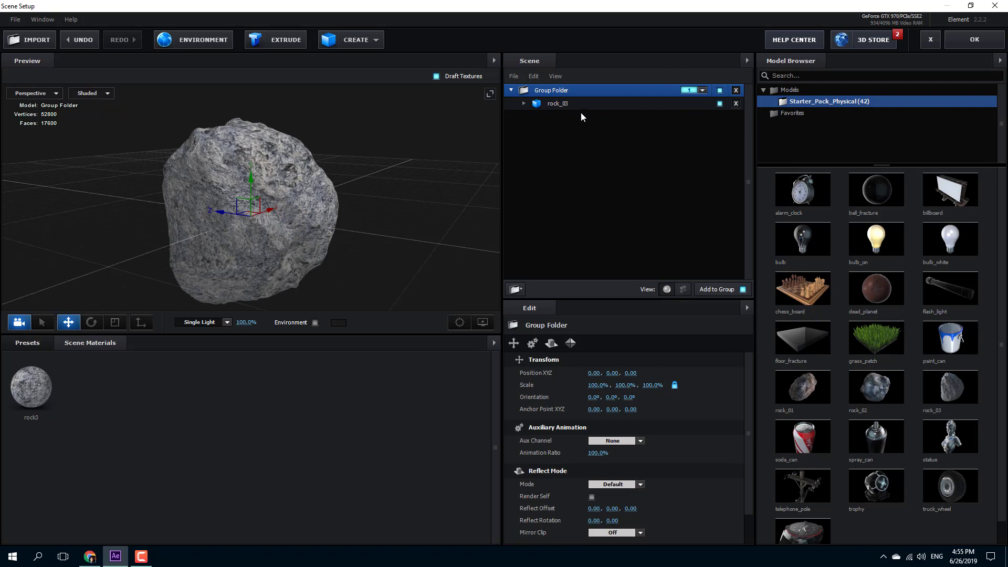
- Select the rock3 material under rock_03 and lower its Normal Bump texture strength to 104%
left_click(523, 103)
left_click(564, 118)
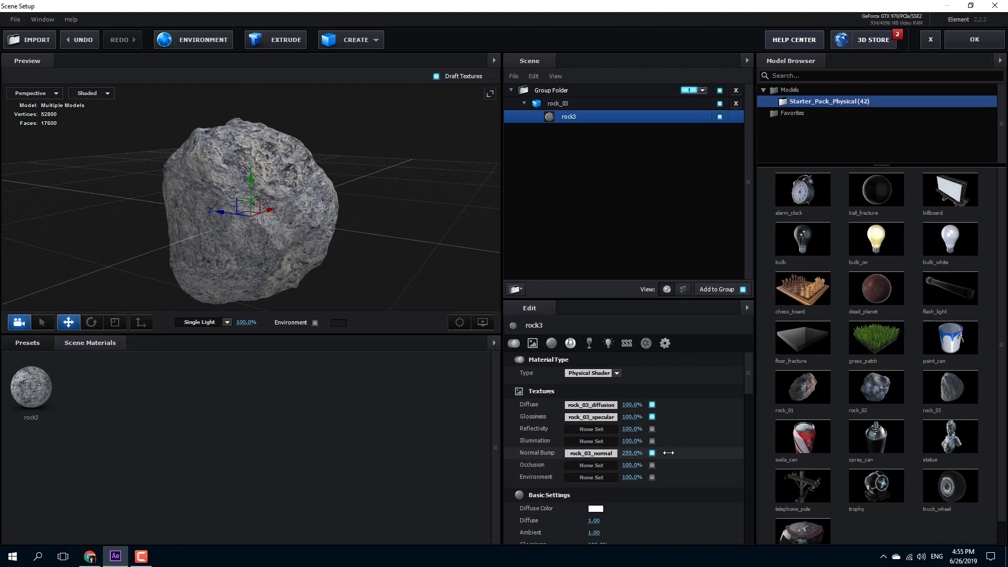
left_click_drag(669, 452, 663, 453)
scroll(295, 174, "up", 5)
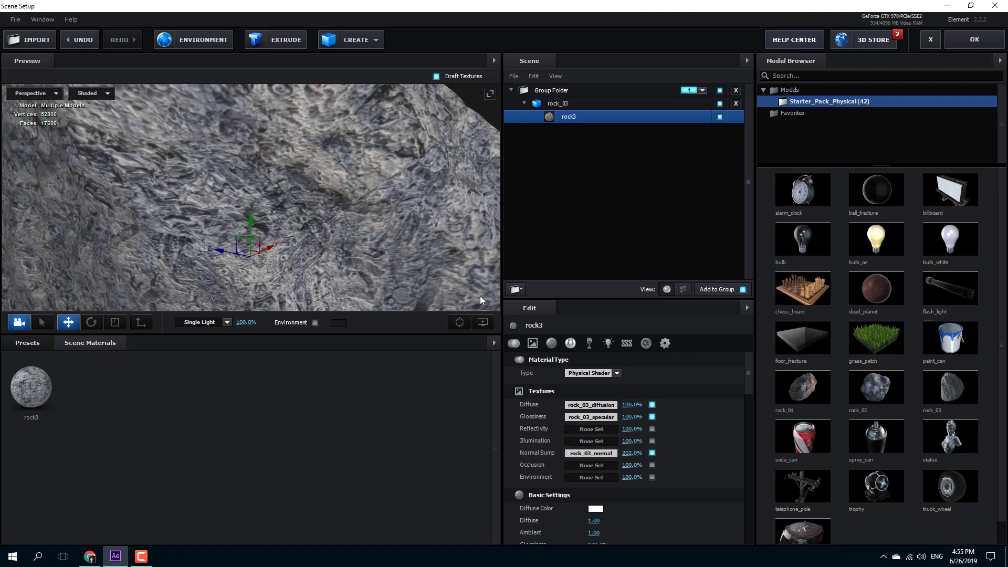
mouse_move(793, 459)
left_mouse_down()
mouse_move(651, 455)
mouse_move(427, 465)
mouse_move(744, 465)
mouse_move(367, 475)
mouse_move(641, 479)
left_mouse_up()
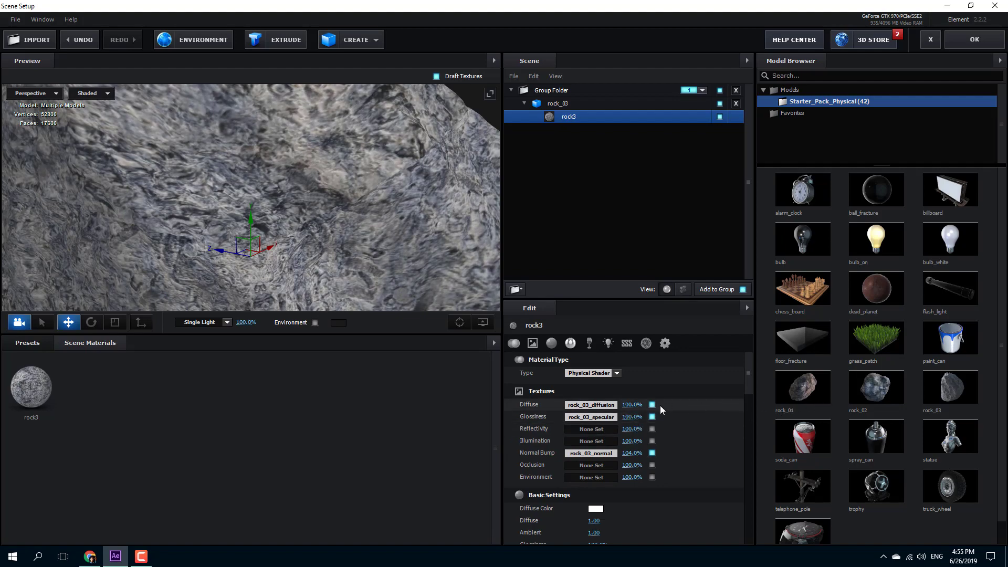
- Lower the rock3 material's Diffuse texture strength to 85%
mouse_move(632, 404)
left_mouse_down()
mouse_move(603, 422)
mouse_move(575, 420)
mouse_move(646, 422)
mouse_move(593, 423)
mouse_move(637, 420)
mouse_move(622, 405)
left_mouse_up()
scroll(434, 261, "down", 6)
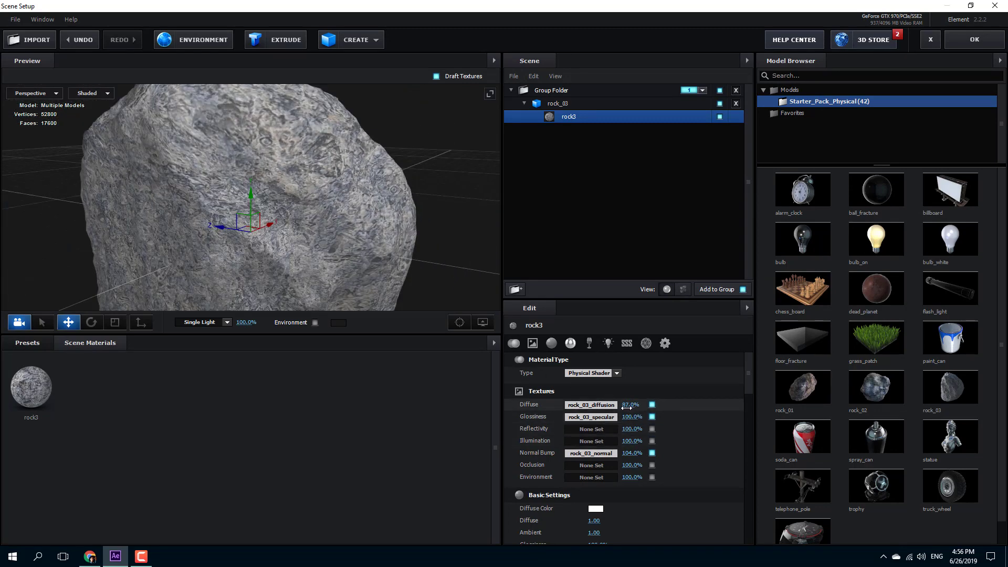
left_click_drag(325, 222, 344, 210)
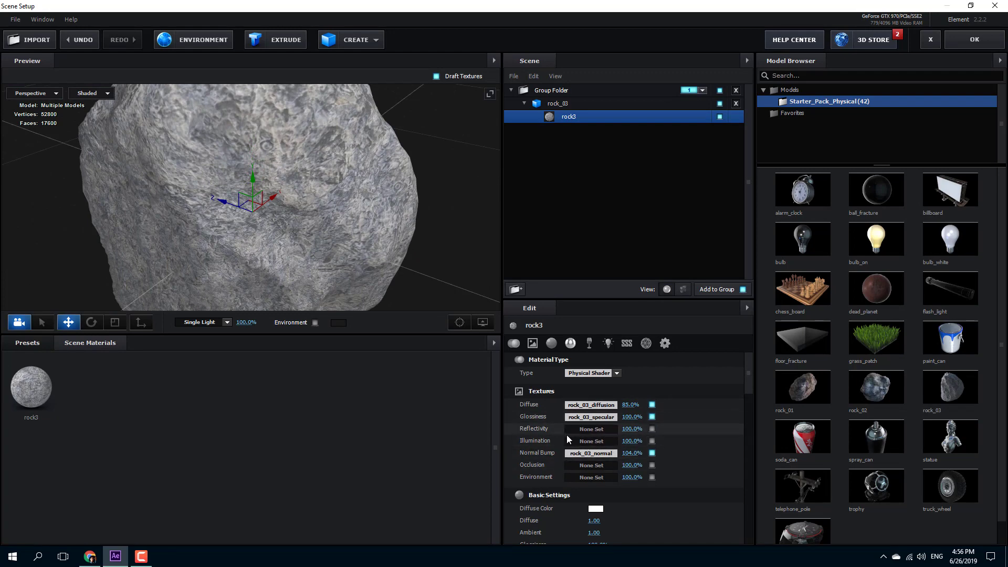
- Examine the rock3 material's basic, reflectivity, refraction, illumination and subsurface scattering settings, testing the Glossiness value
scroll(570, 438, "down", 3)
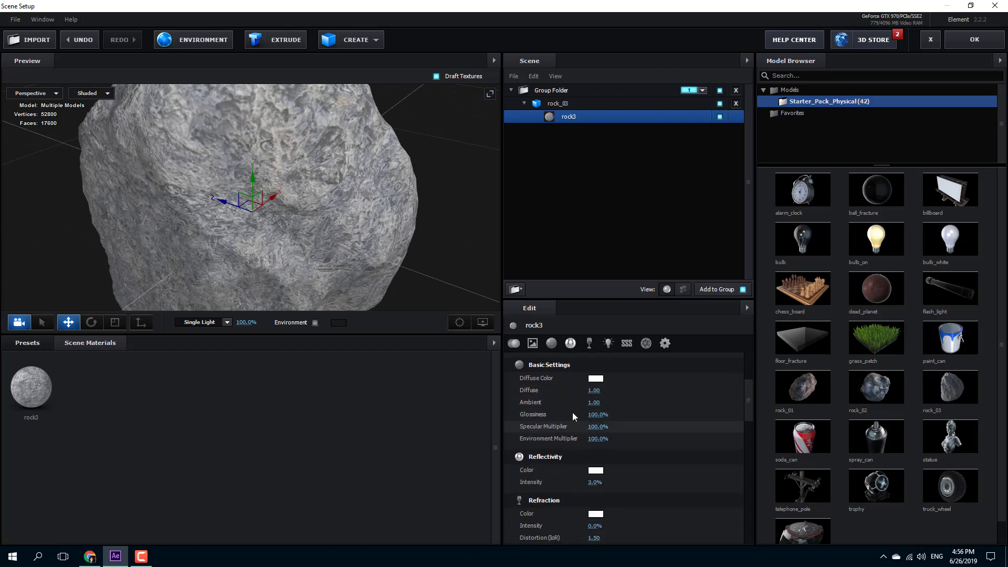
scroll(593, 399, "up", 2)
scroll(581, 472, "down", 2)
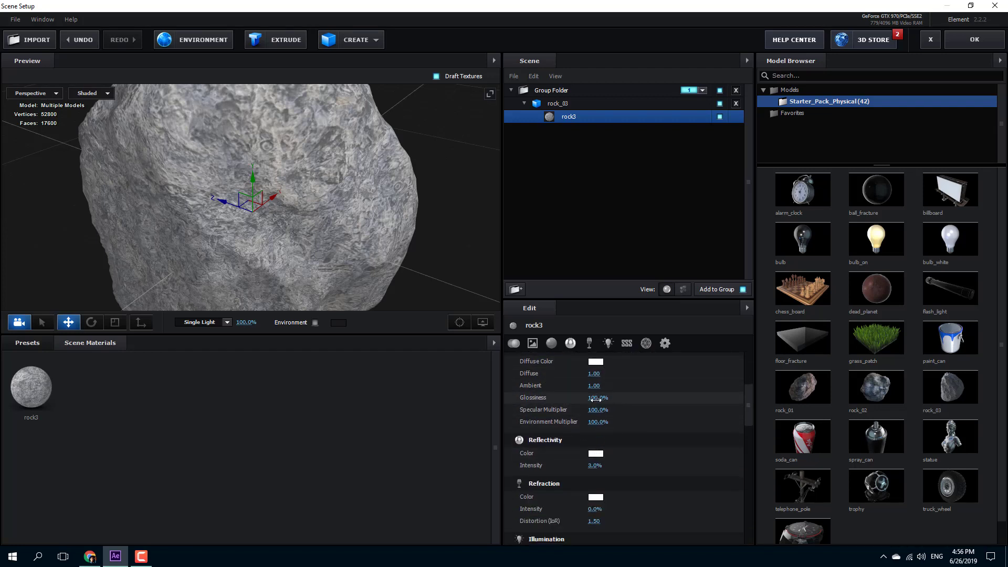
left_click_drag(598, 400, 553, 407)
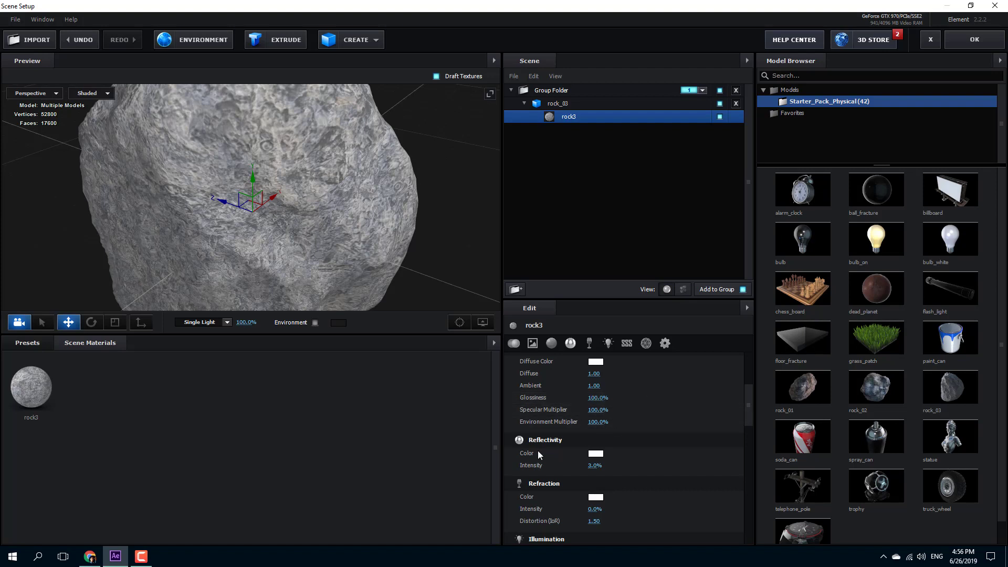
scroll(576, 465, "down", 1)
scroll(576, 464, "down", 1)
scroll(591, 404, "up", 1)
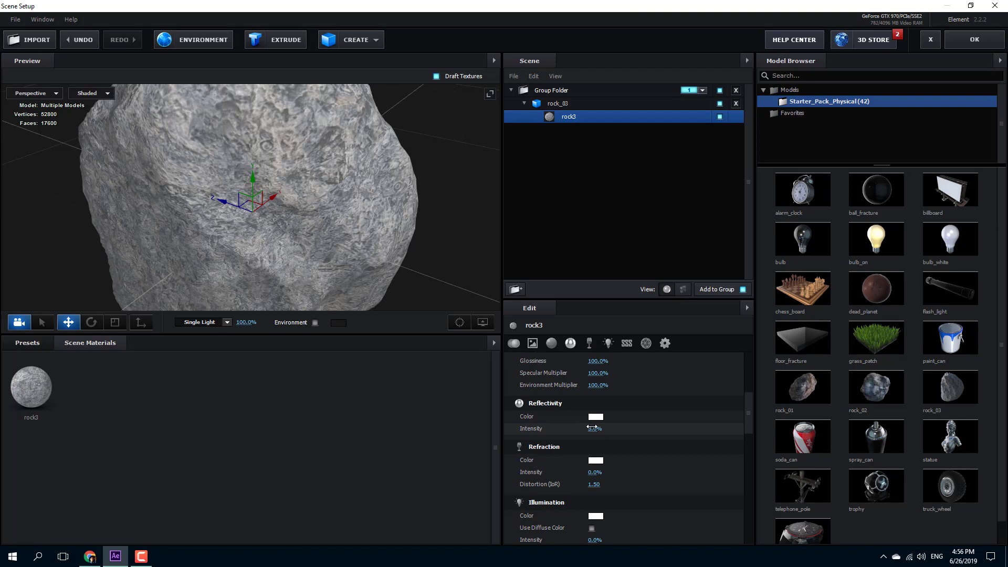
scroll(594, 430, "down", 3)
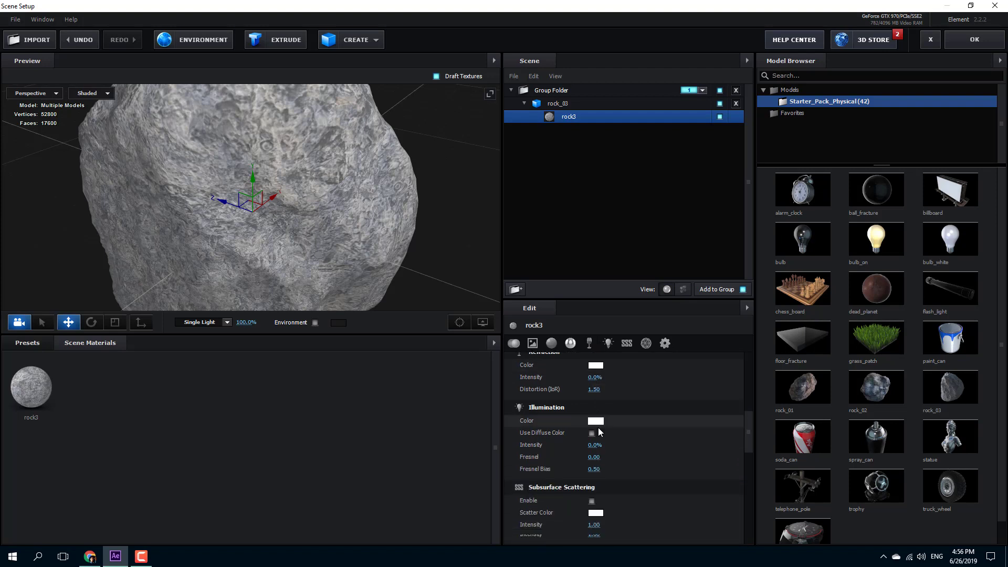
scroll(600, 431, "down", 3)
scroll(579, 418, "down", 8)
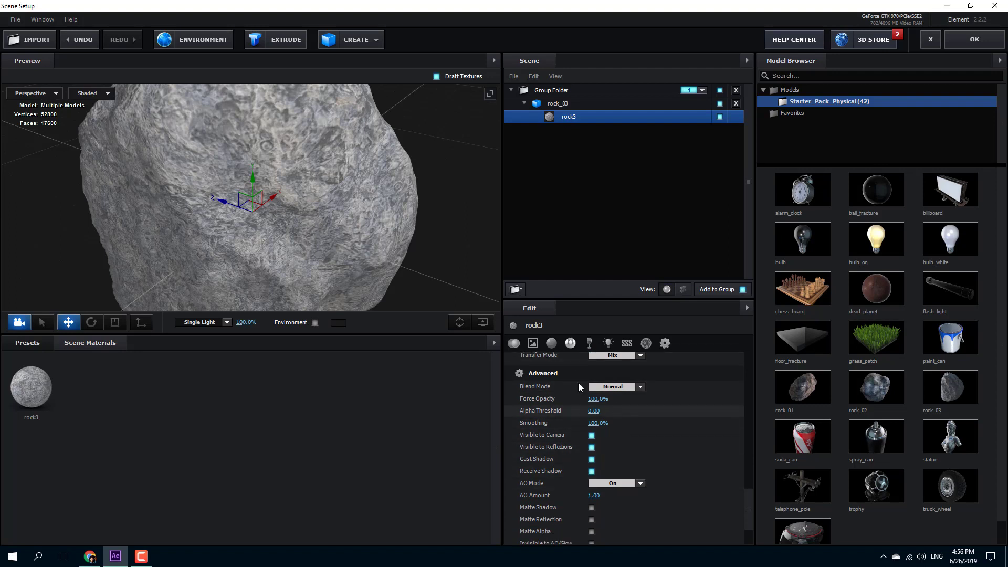
- Try the rock3 material's Force Opacity at 0% and restore it to 100%
left_click_drag(580, 426, 647, 434)
left_click_drag(596, 399, 532, 408)
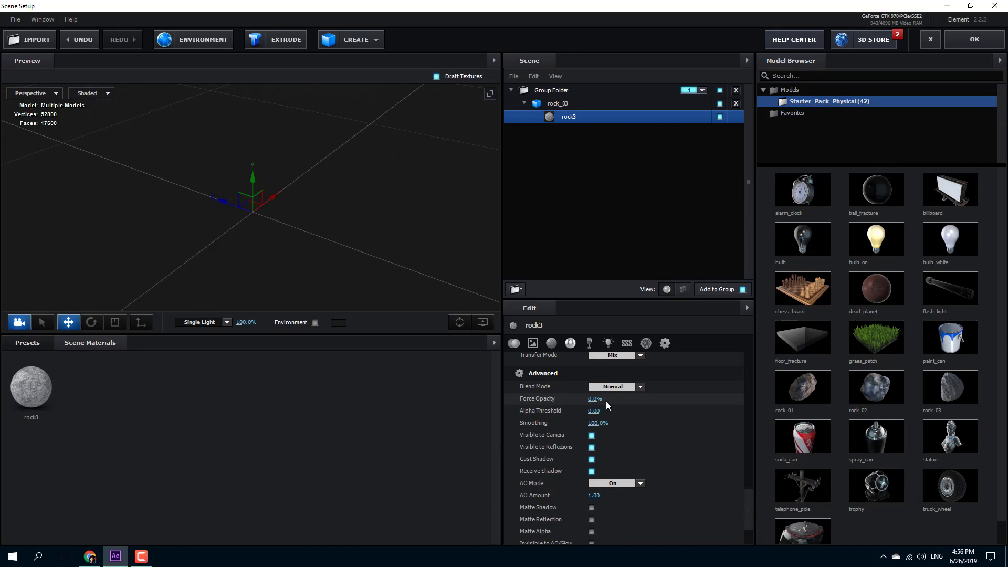
left_click_drag(594, 399, 655, 416)
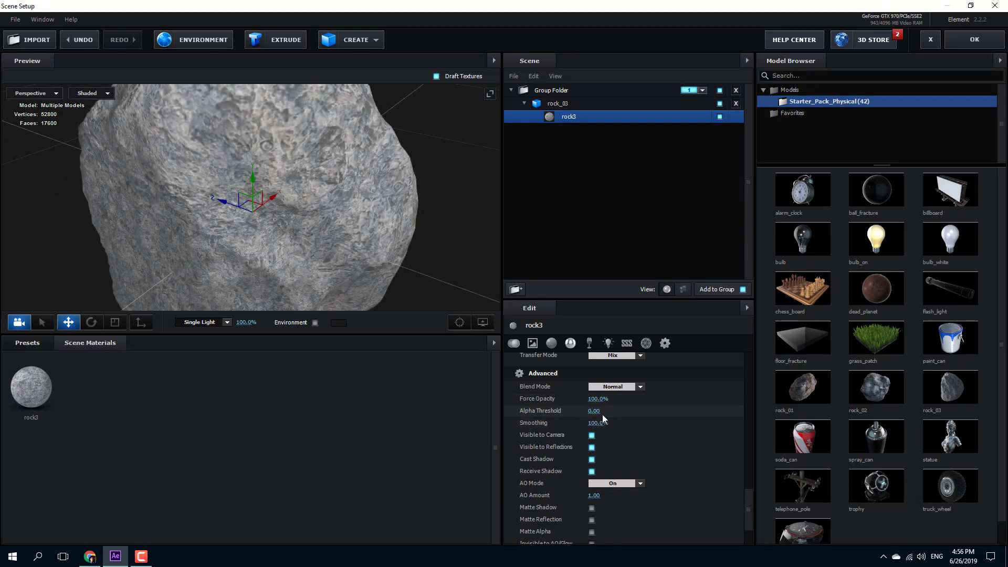
- Review the rock3 material's blend mode, visibility, shadow and matte options, and view the whole rock in the preview
left_click(638, 388)
left_click(641, 389)
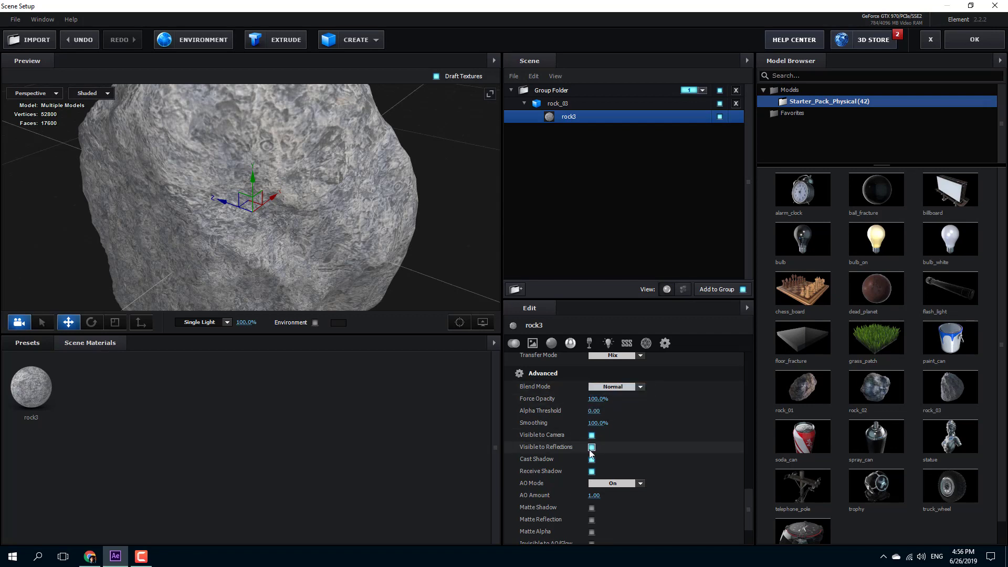
scroll(586, 444, "down", 2)
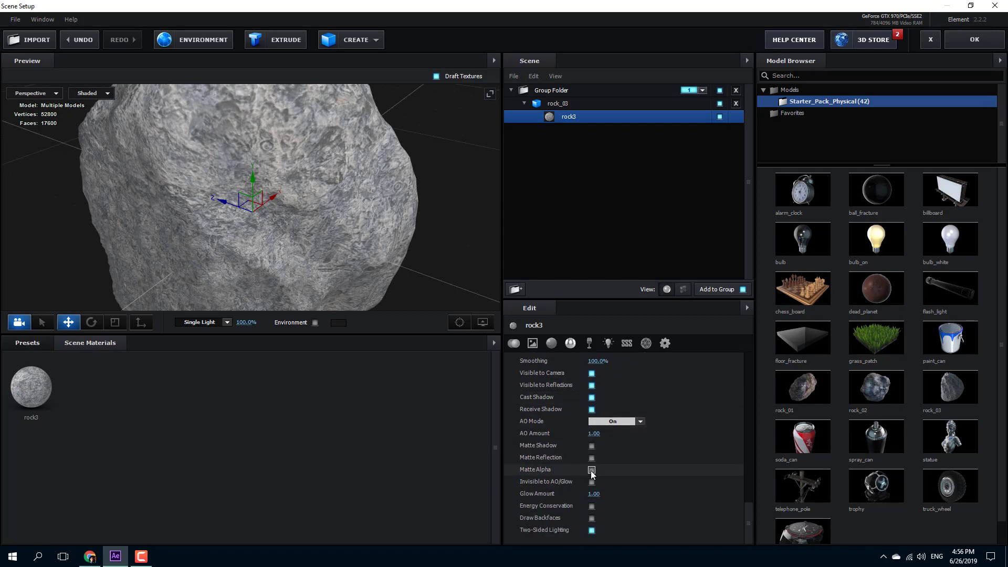
scroll(595, 491, "up", 5)
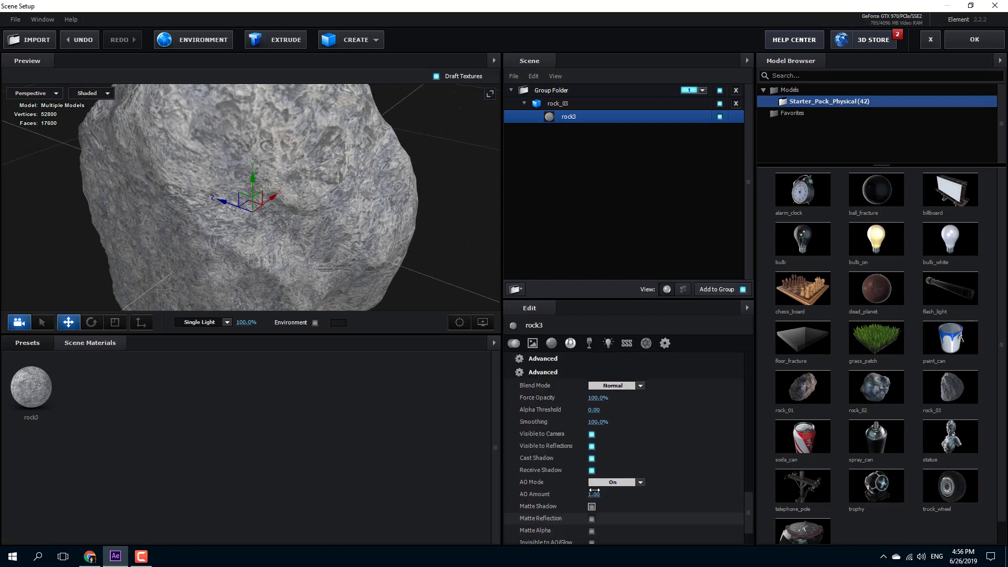
scroll(595, 491, "down", 5)
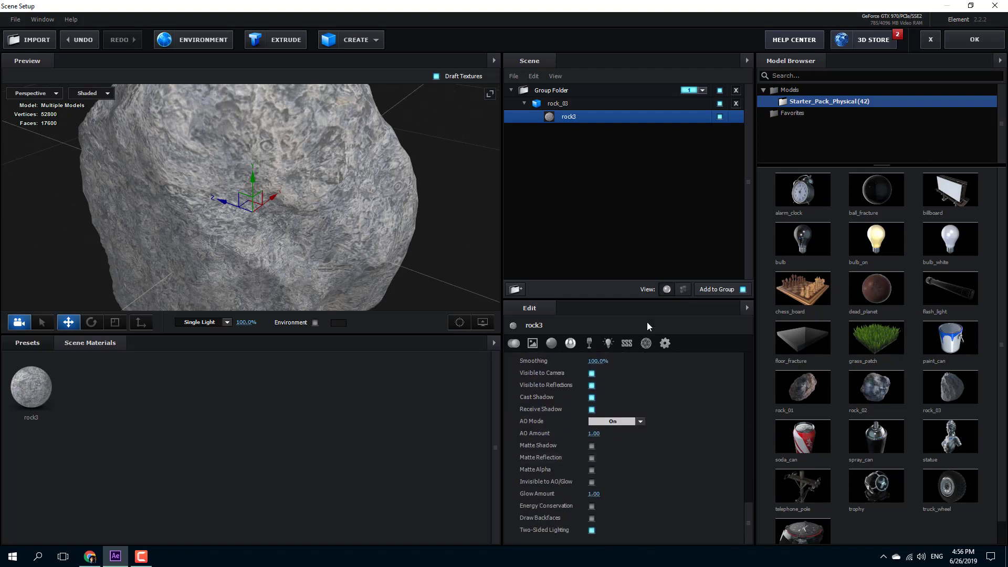
scroll(575, 456, "up", 10)
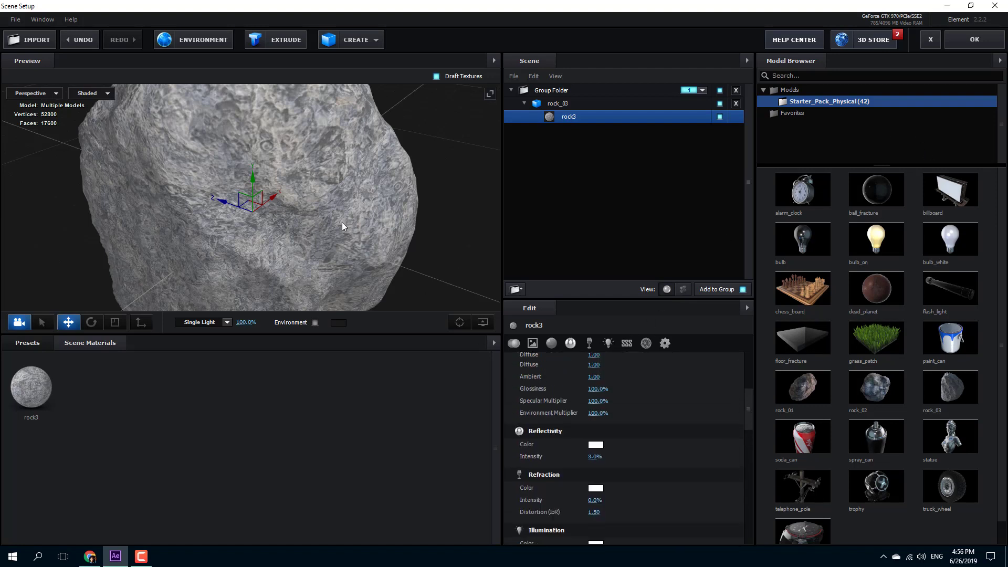
scroll(342, 222, "down", 3)
scroll(596, 442, "down", 3)
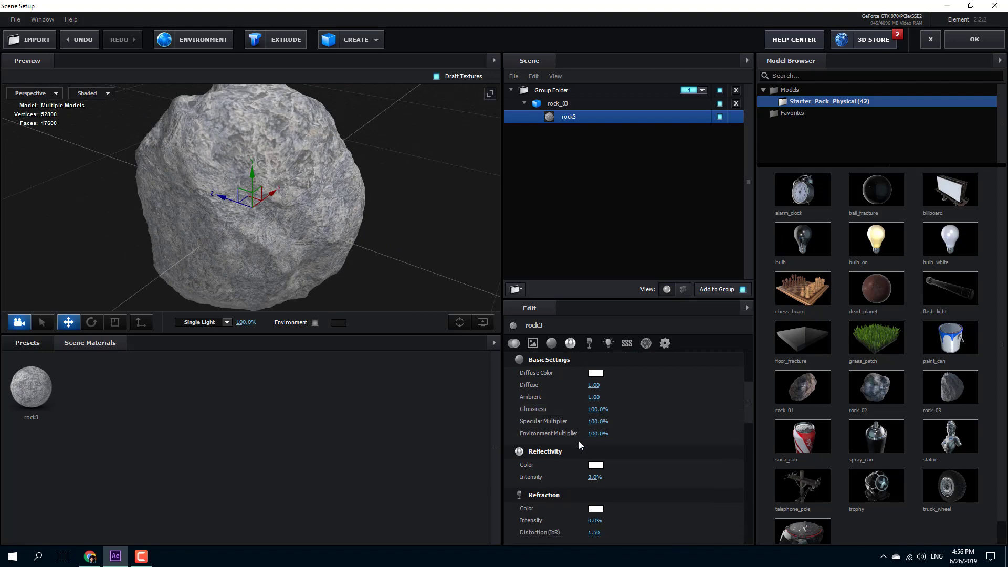
scroll(344, 207, "down", 2)
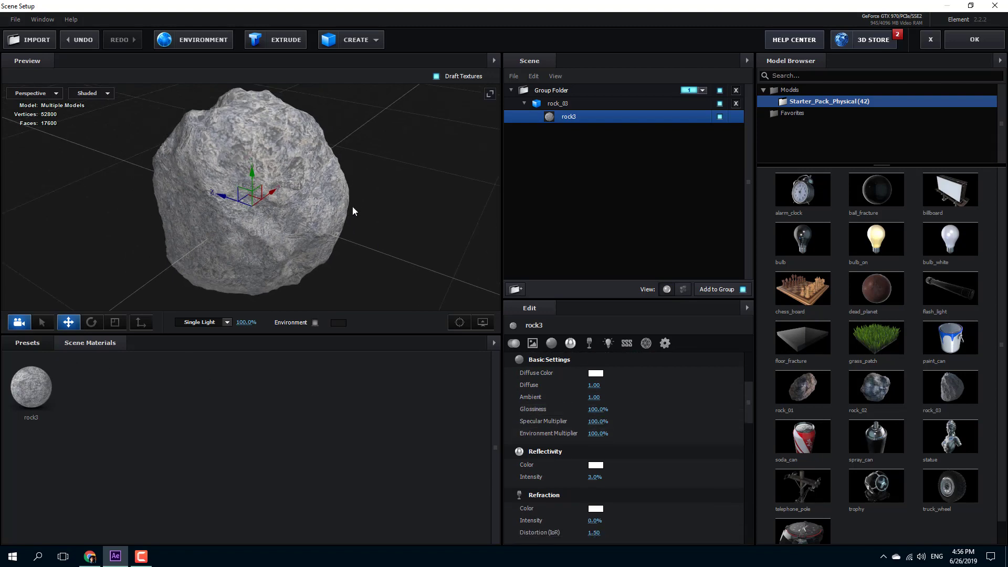
- Apply the Chrome preset from the Physical materials to the rock model and inspect it from another side
left_click(31, 343)
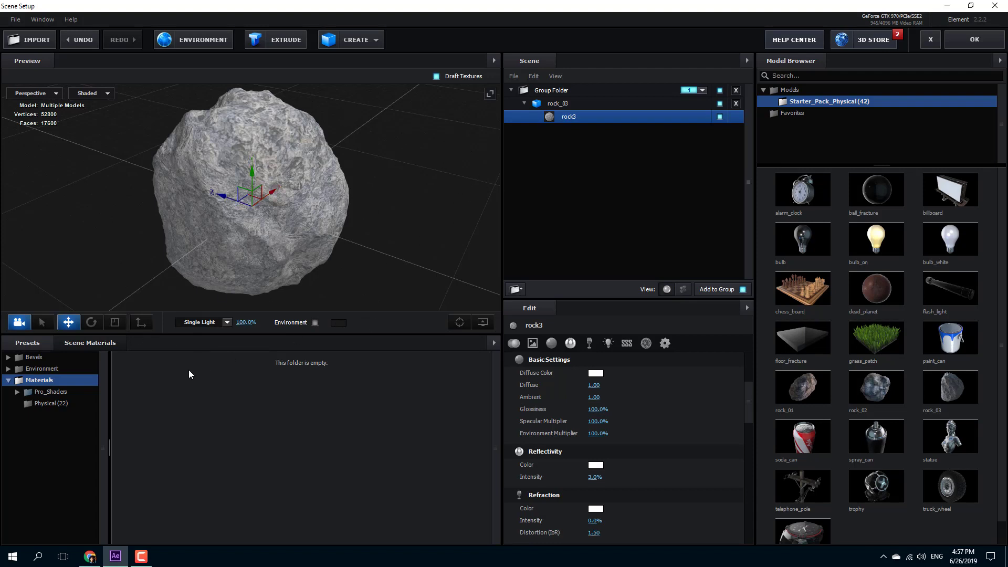
left_click(53, 404)
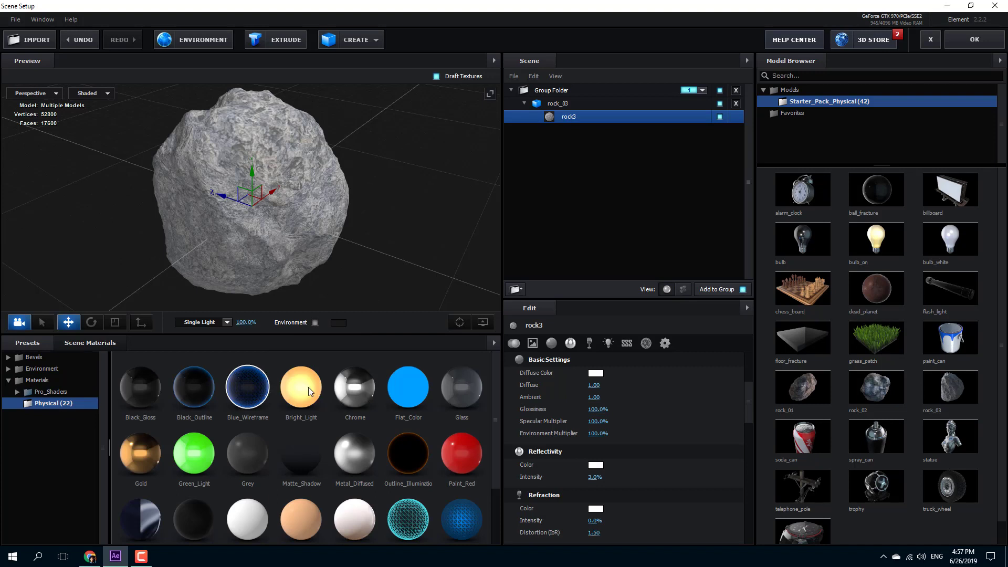
left_click(308, 388)
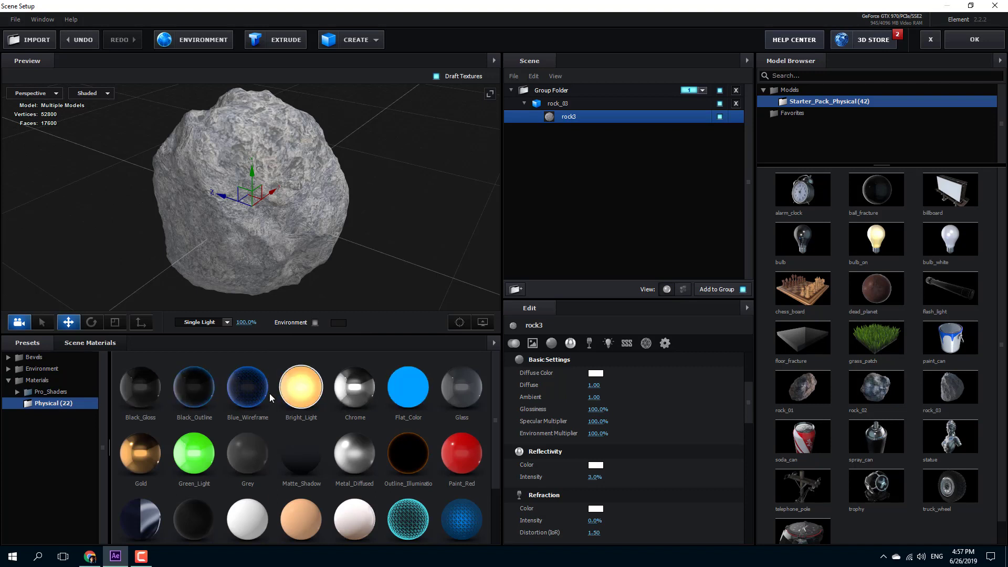
left_click(351, 402)
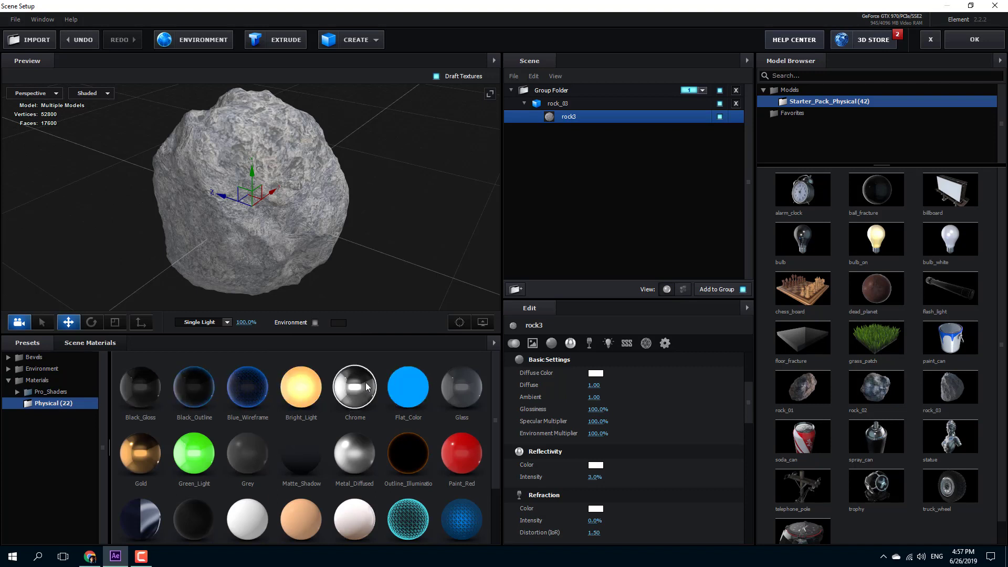
left_click_drag(336, 387, 294, 220)
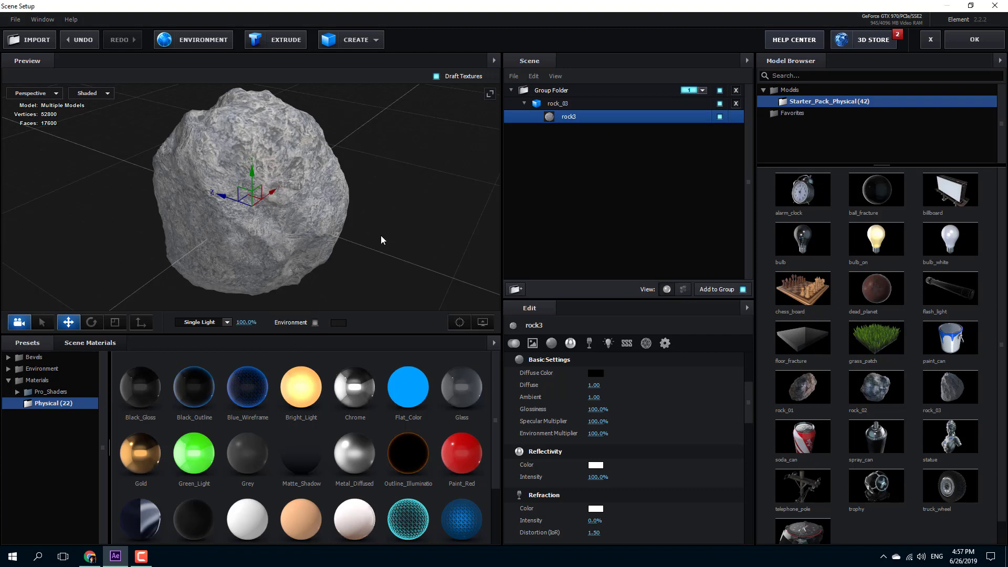
left_click_drag(363, 179, 298, 218)
scroll(609, 428, "down", 10)
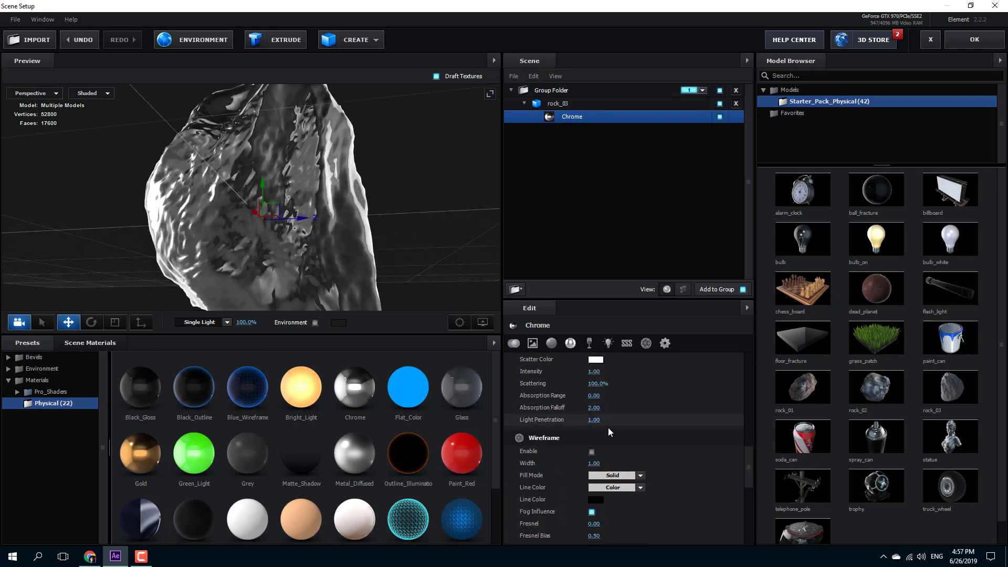
- Try the Paint_Red, Blue_Wireframe and Black_Outline presets on the rock model, viewing it from several sides
mouse_move(461, 452)
left_mouse_down()
mouse_move(299, 253)
mouse_move(330, 210)
mouse_move(266, 194)
mouse_move(332, 241)
mouse_move(318, 169)
mouse_move(355, 244)
left_mouse_up()
left_click_drag(248, 386, 278, 198)
left_click_drag(150, 216, 243, 436)
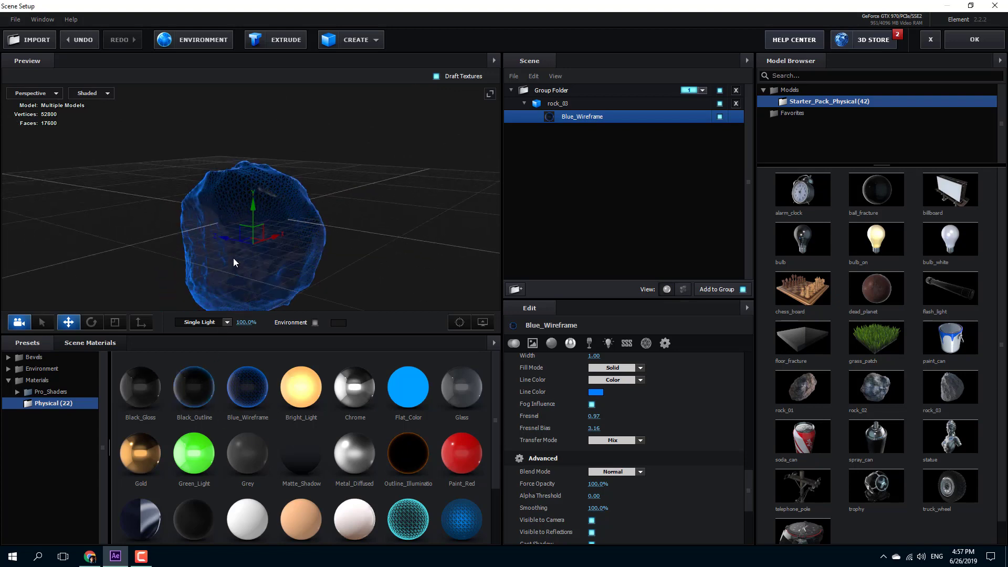
left_click_drag(345, 207, 250, 269)
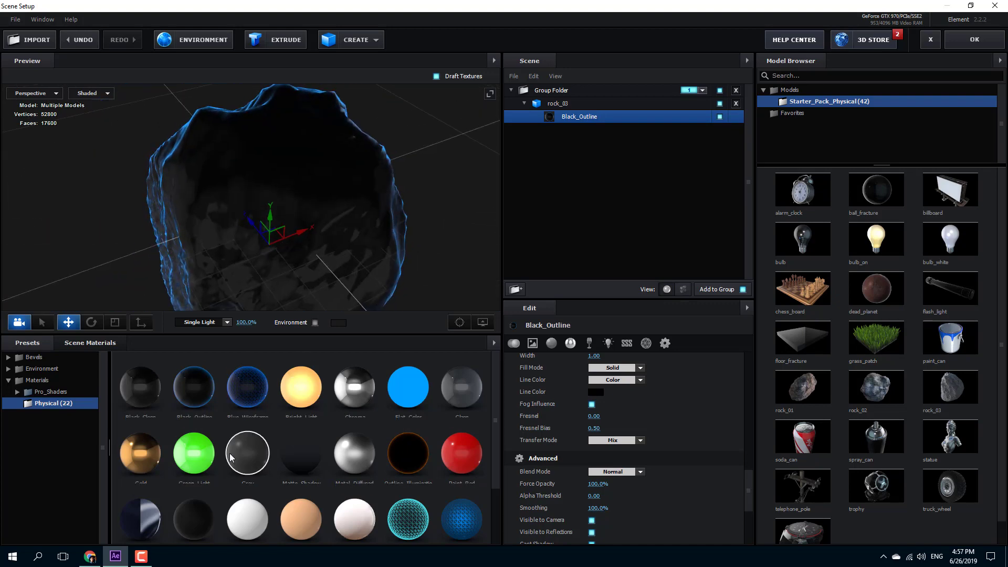
- Apply the Gold preset from the Physical materials to the rock model
scroll(131, 448, "down", 1)
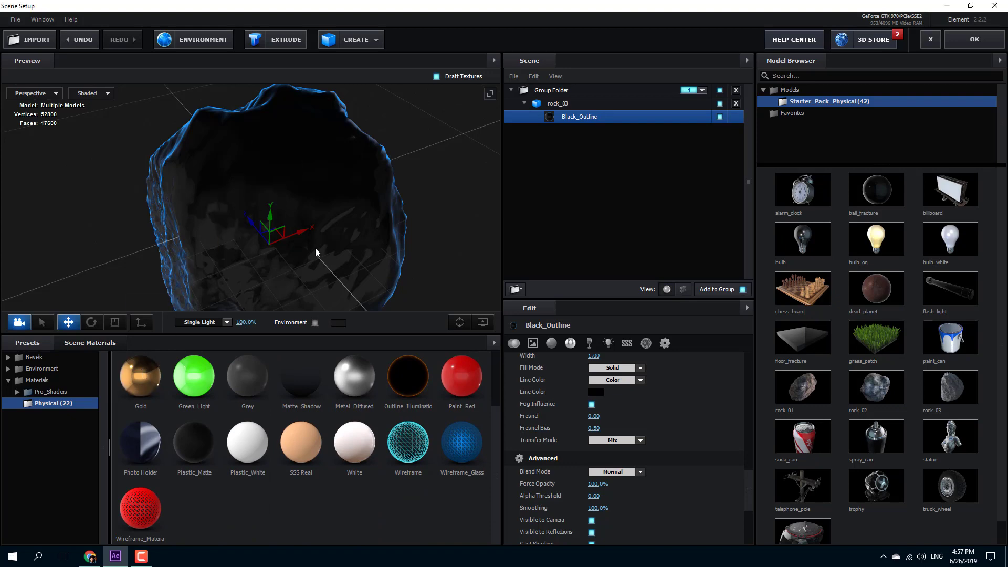
scroll(316, 248, "down", 5)
left_click_drag(140, 375, 257, 257)
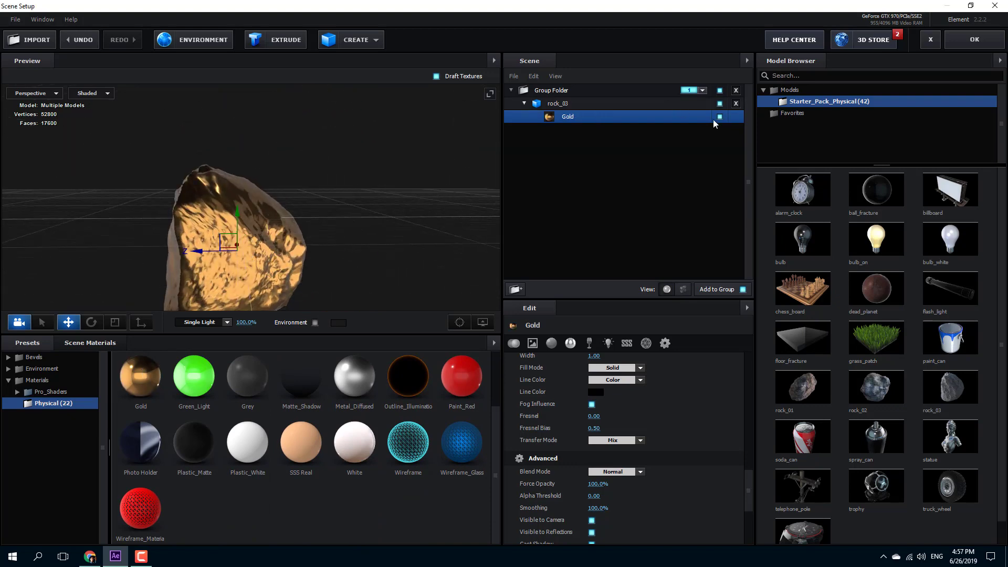
- Delete the rock model with its group folder, and add the alarm_clock model from Starter_Pack_Physical to the scene
left_click(735, 103)
left_click(735, 90)
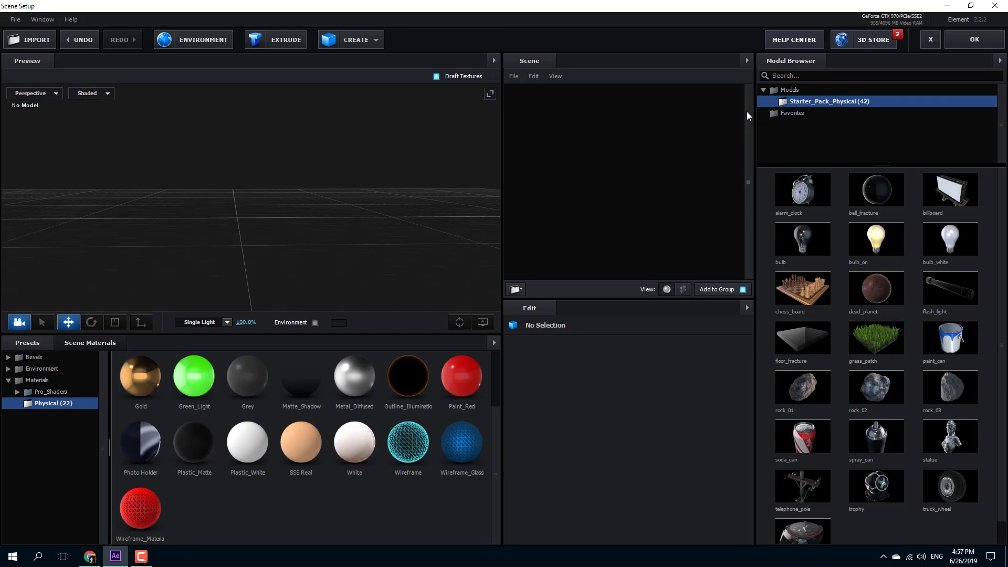
double_click(811, 191)
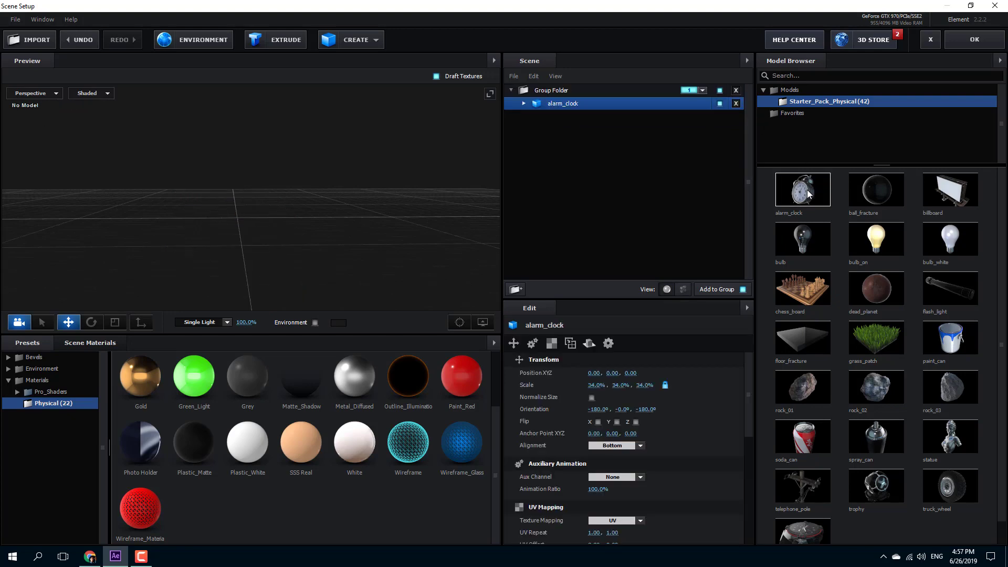
left_click_drag(358, 187, 172, 190)
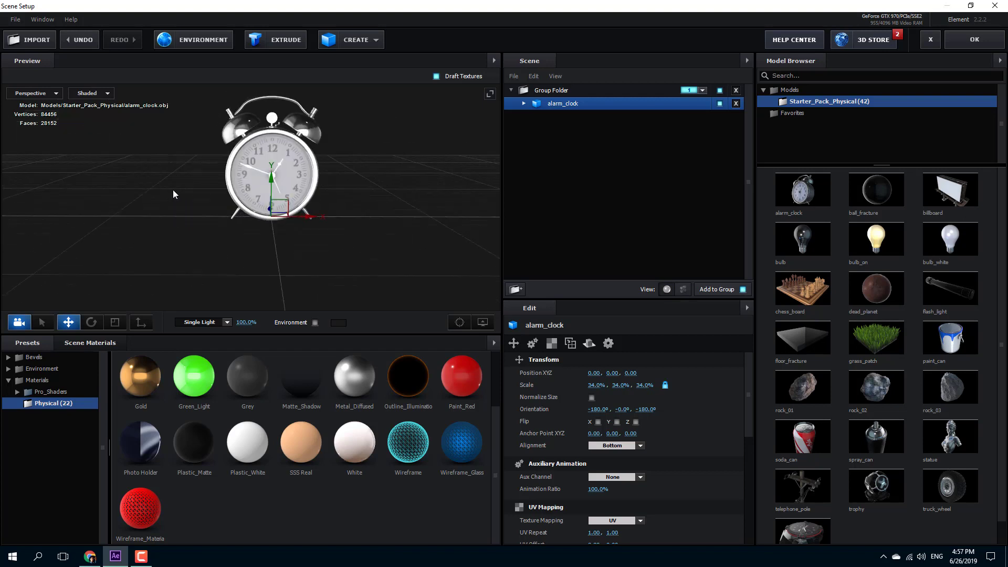
scroll(368, 179, "up", 3)
left_click_drag(364, 177, 405, 197)
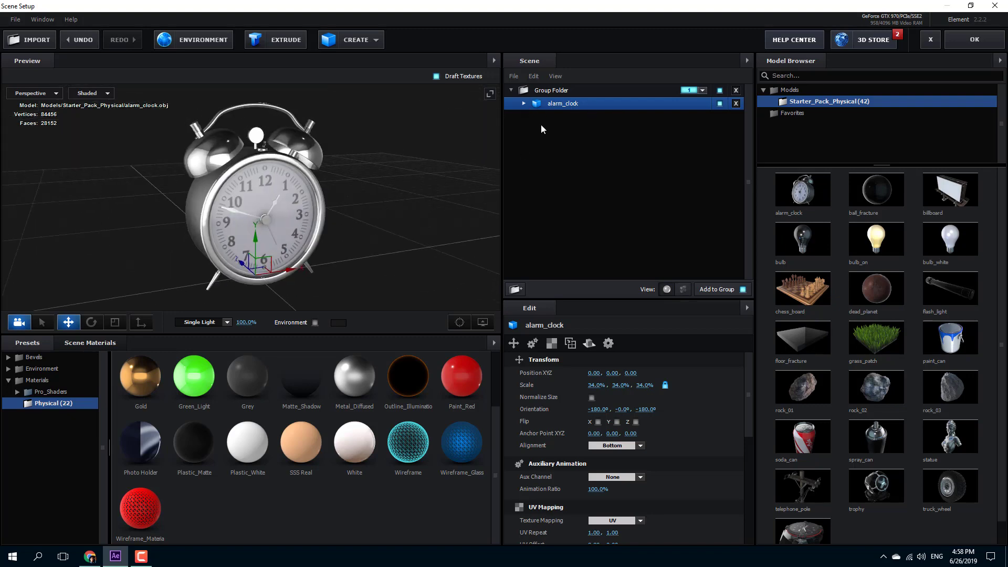
- Look through the alarm_clock model's face, Glass and main materials, and apply the Gold preset to the main one
left_click(524, 103)
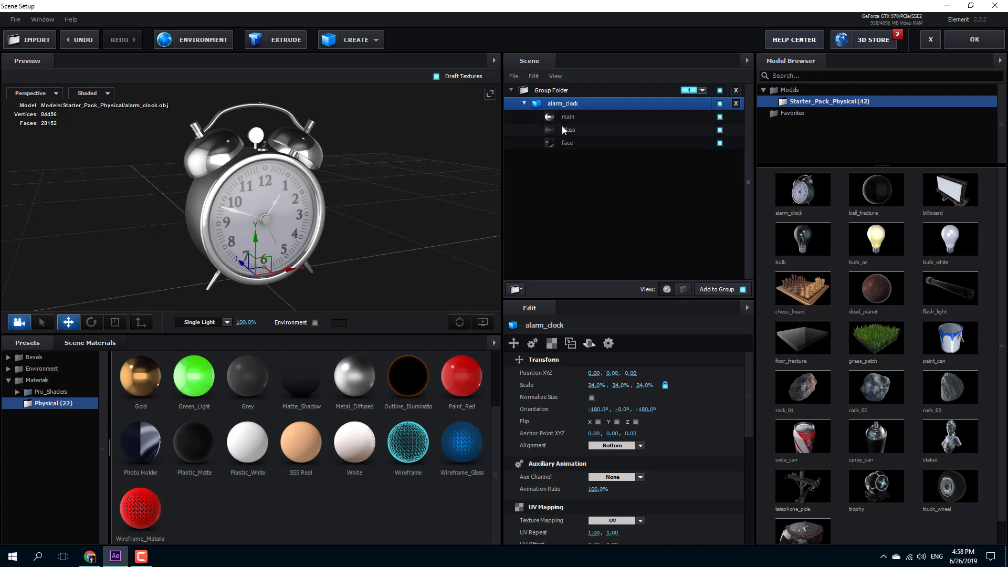
left_click(571, 143)
left_click(573, 136)
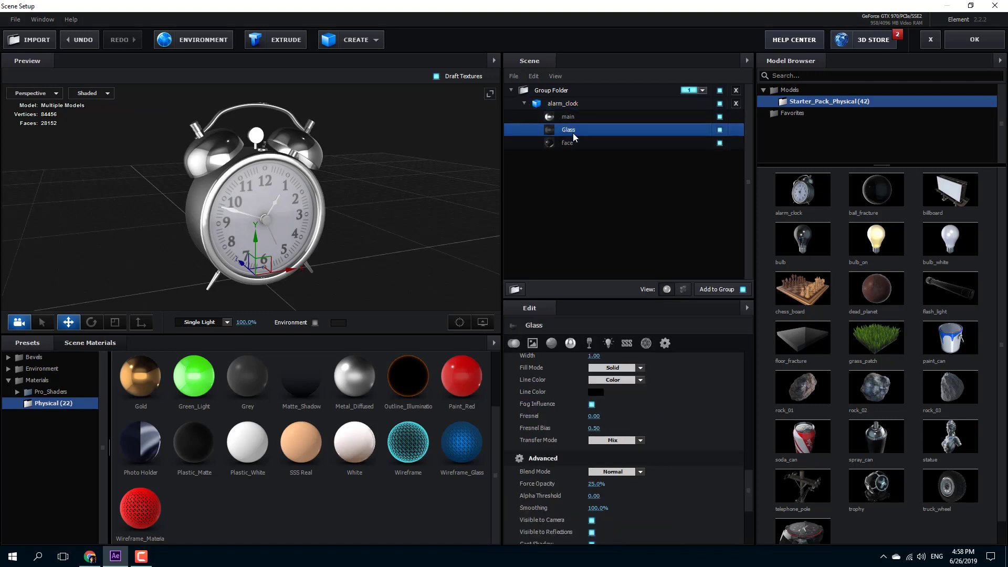
left_click(583, 120)
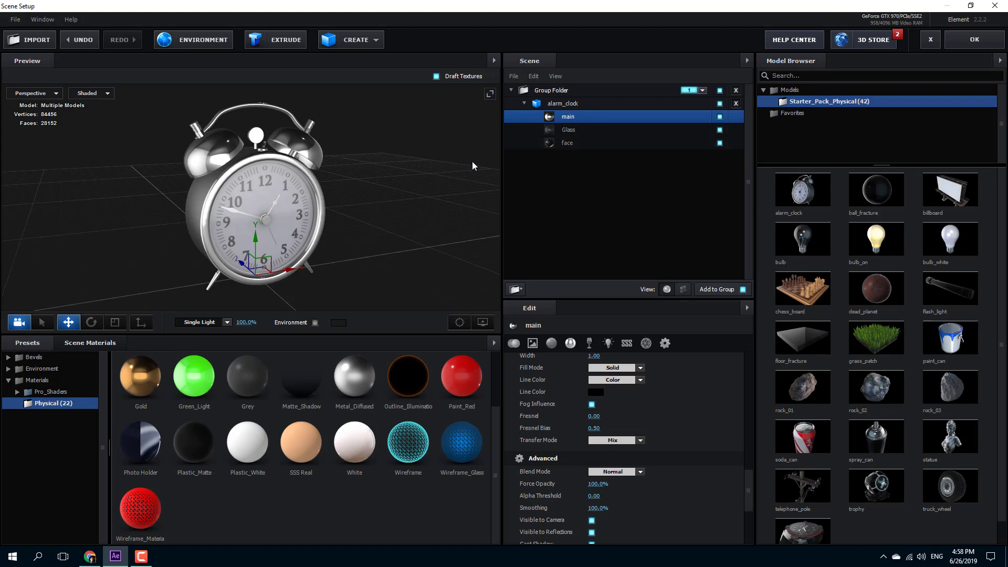
left_click_drag(421, 170, 359, 174)
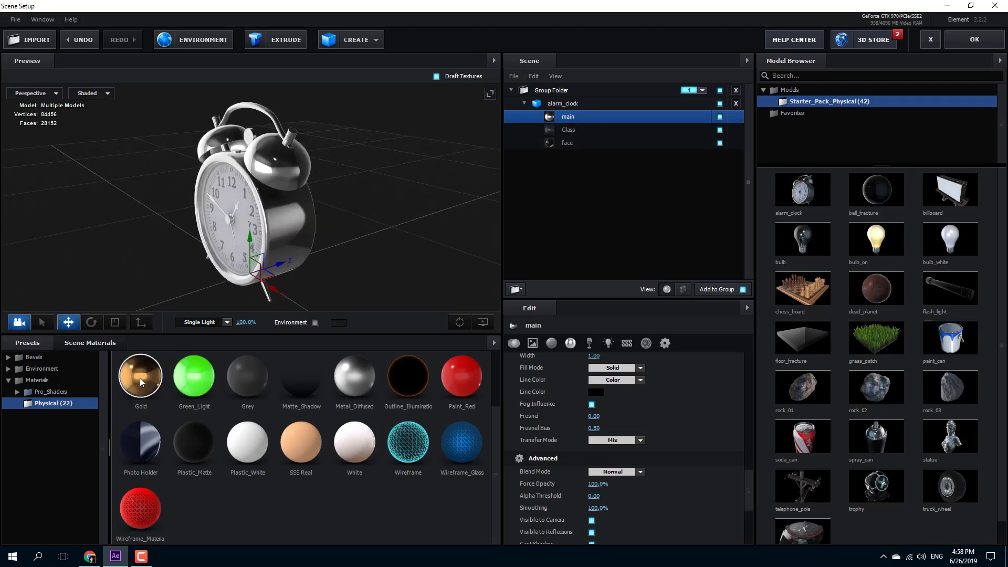
left_click_drag(140, 377, 284, 172)
left_click_drag(447, 131, 400, 154)
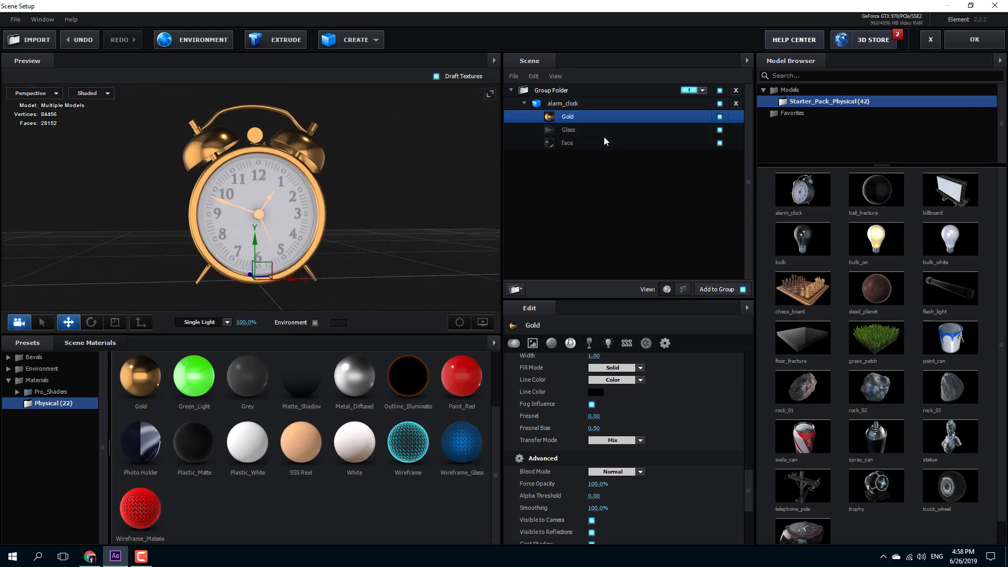
- Toggle the clock's Glass material off and on to identify its part, and apply the Paint_Red preset to it
left_click(592, 130)
left_click(720, 130)
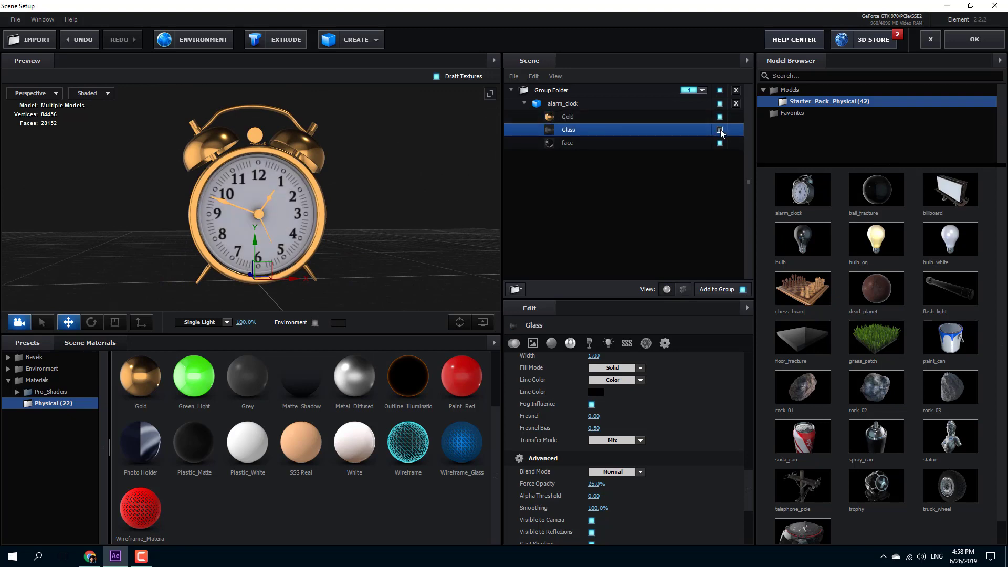
left_click(720, 131)
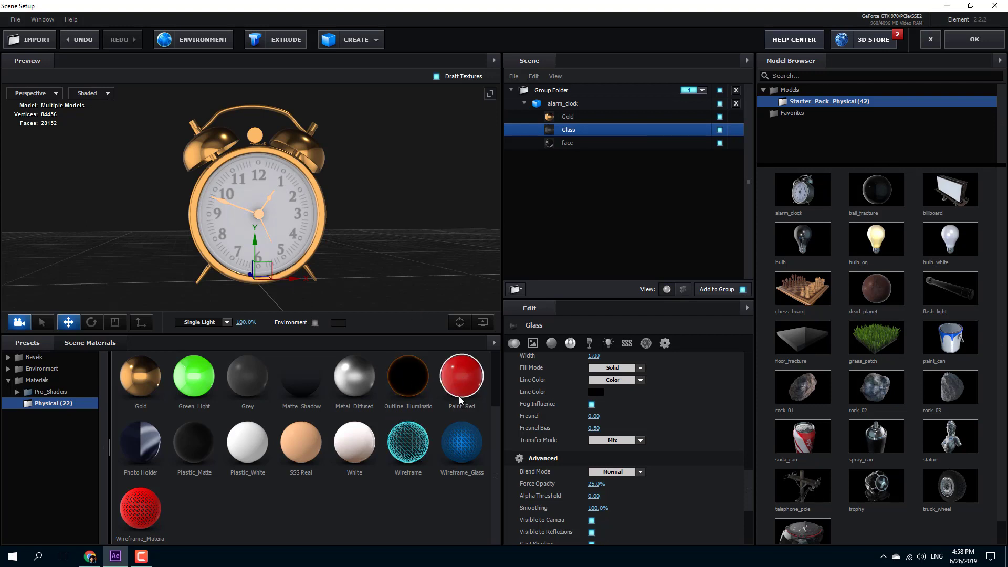
mouse_move(457, 389)
left_mouse_down()
mouse_move(395, 404)
mouse_move(355, 244)
mouse_move(567, 133)
left_mouse_up()
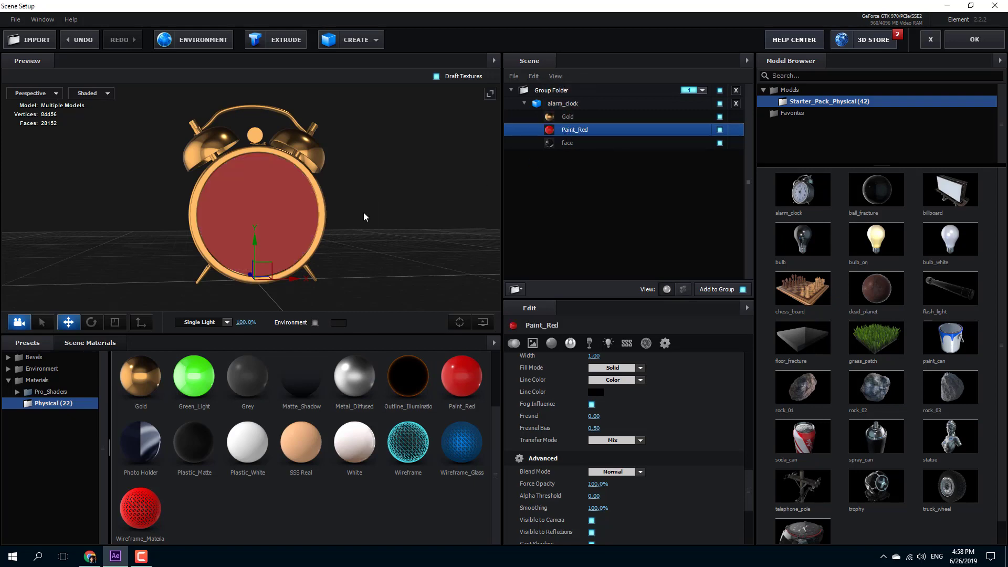
left_click_drag(365, 216, 351, 204)
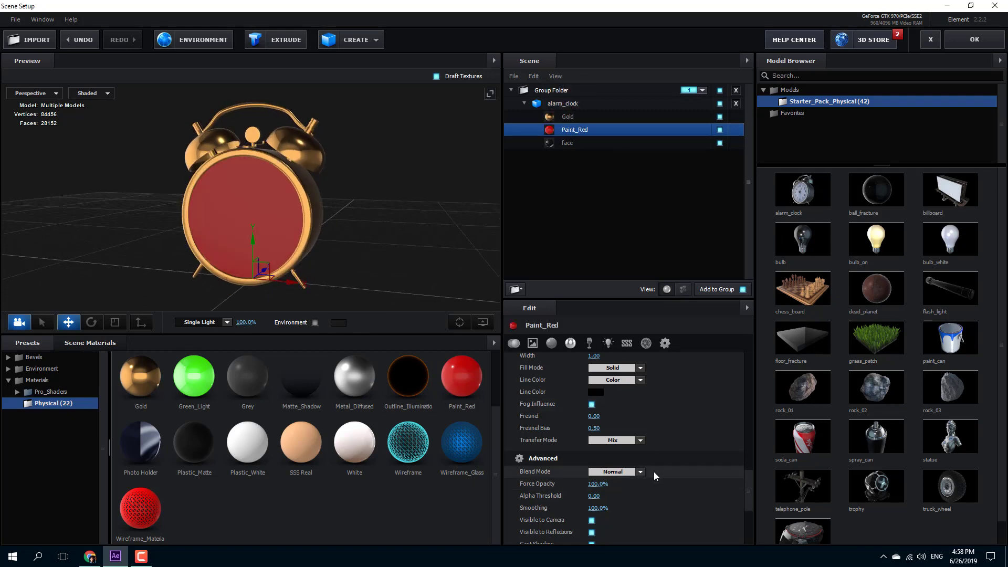
- Review the Paint_Red material's settings and set its Force Opacity to 48% on the clock's glass
scroll(654, 471, "up", 10)
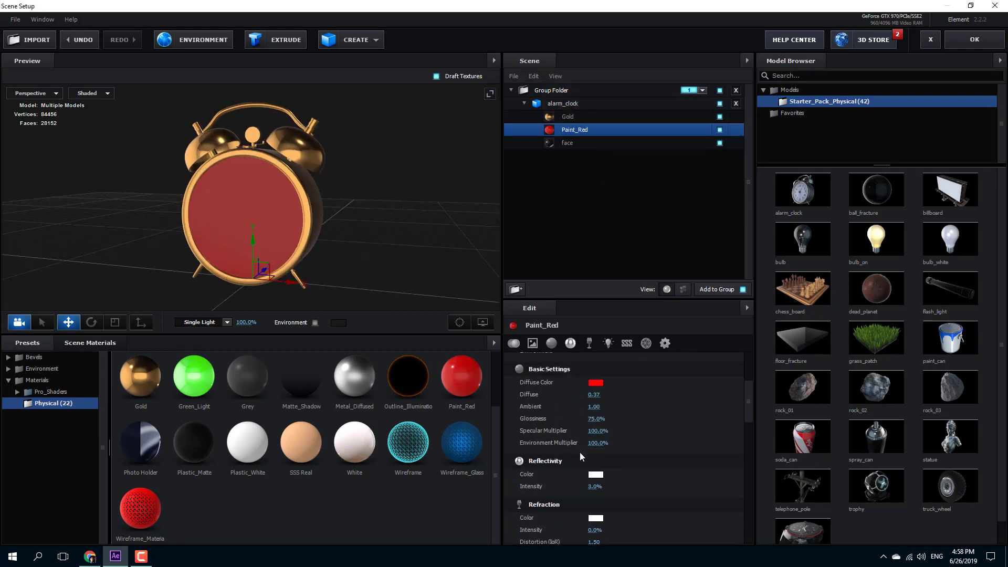
scroll(580, 453, "up", 4)
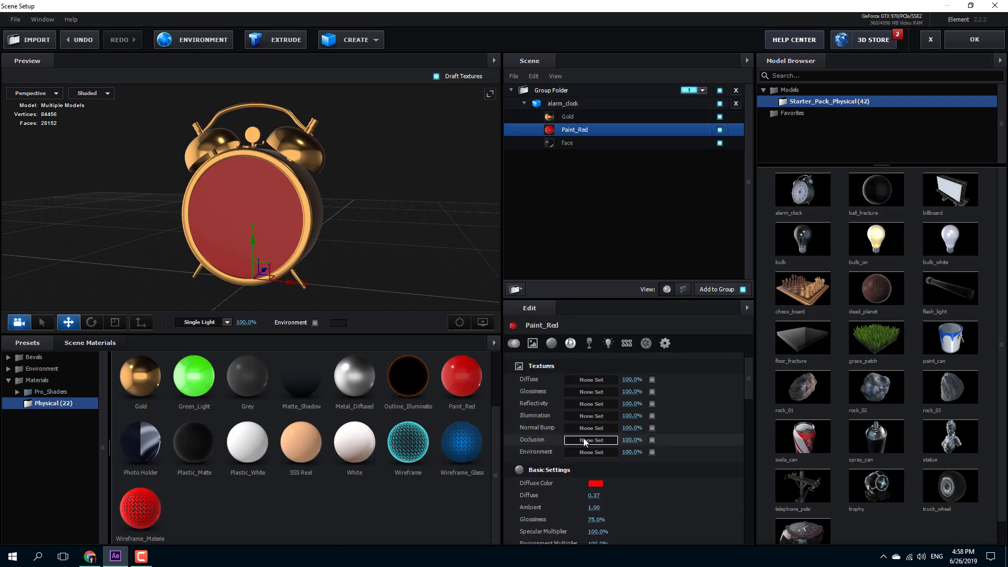
scroll(584, 438, "down", 12)
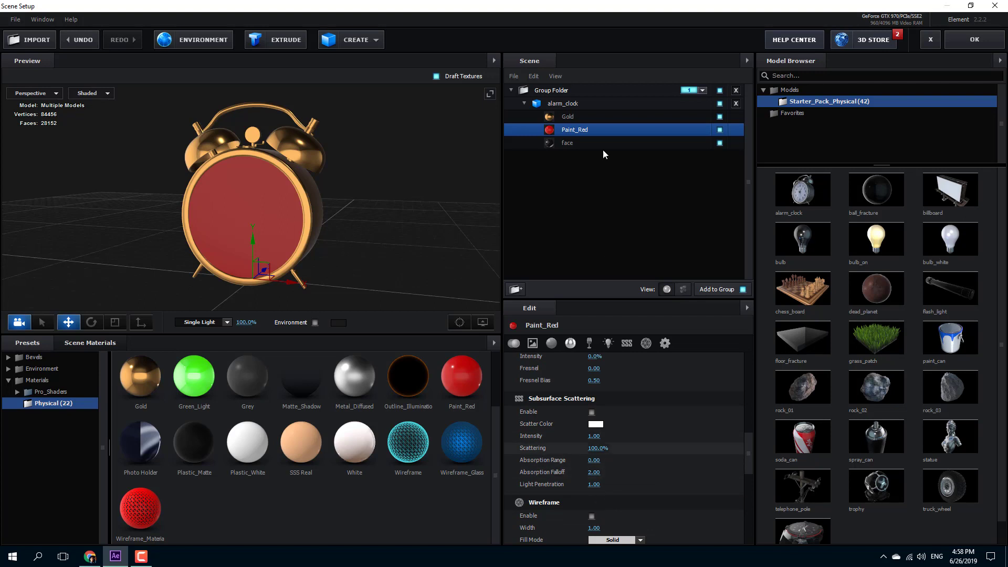
scroll(630, 452, "down", 3)
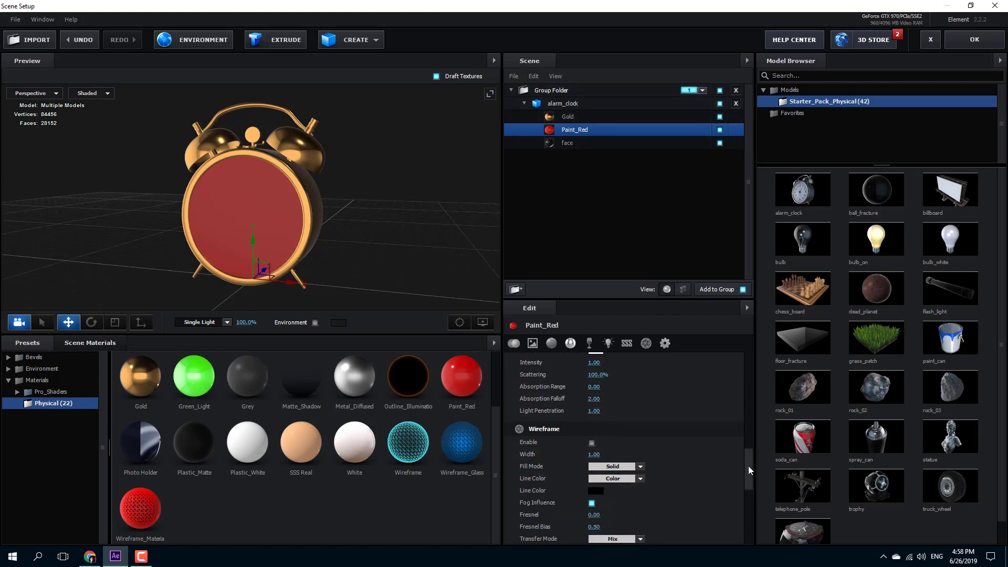
left_click_drag(748, 465, 753, 356)
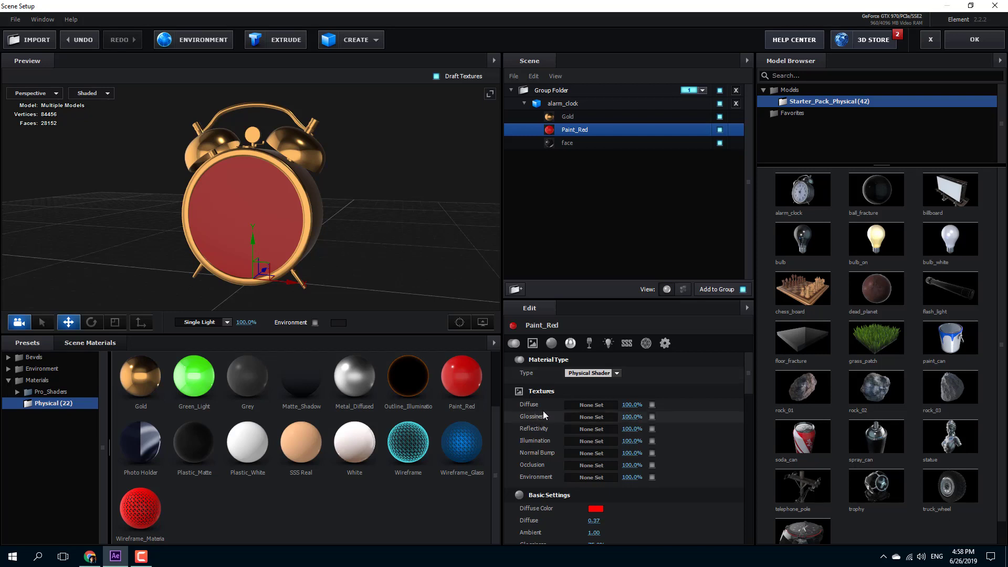
scroll(568, 416, "down", 3)
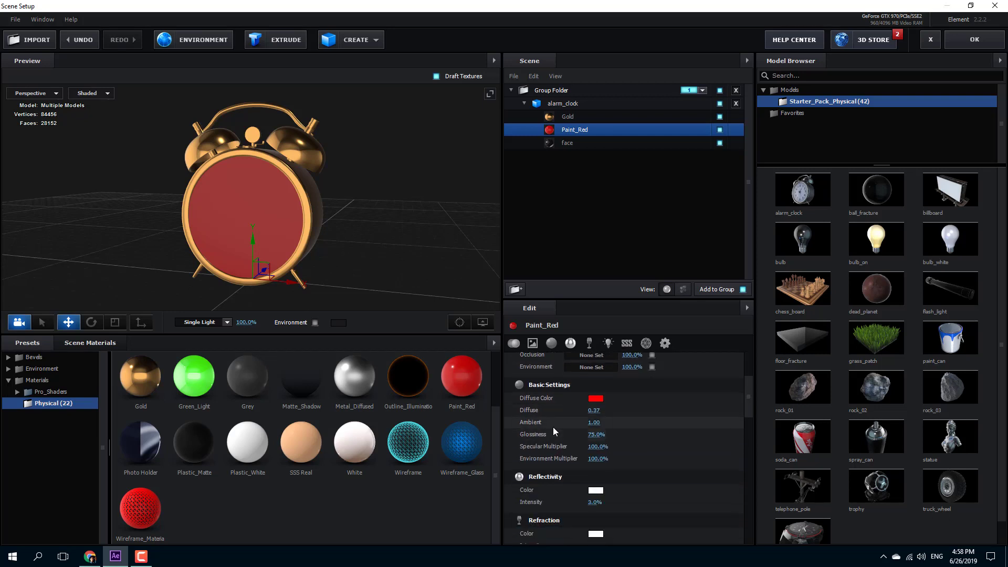
scroll(588, 456, "down", 2)
scroll(588, 455, "down", 6)
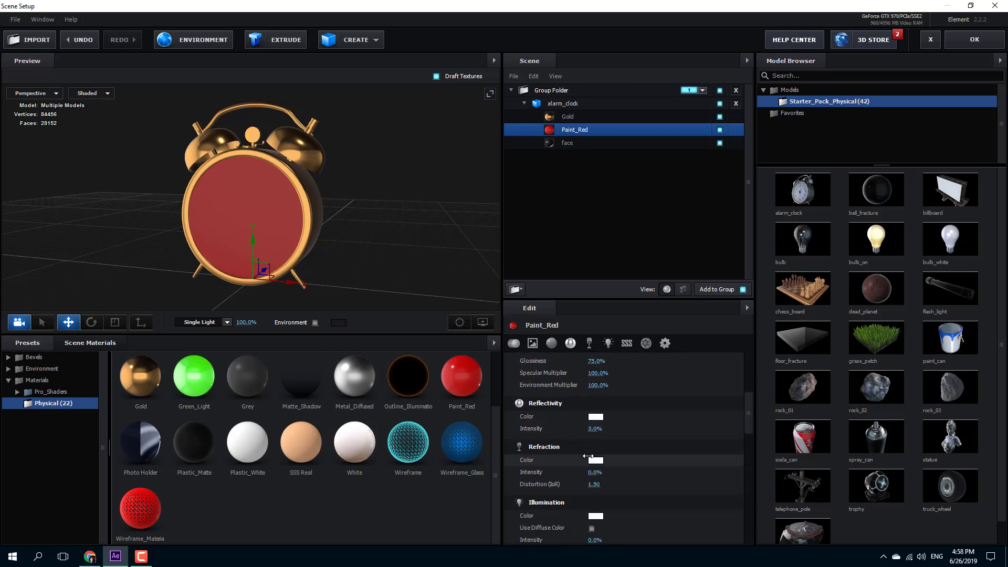
scroll(588, 459, "down", 6)
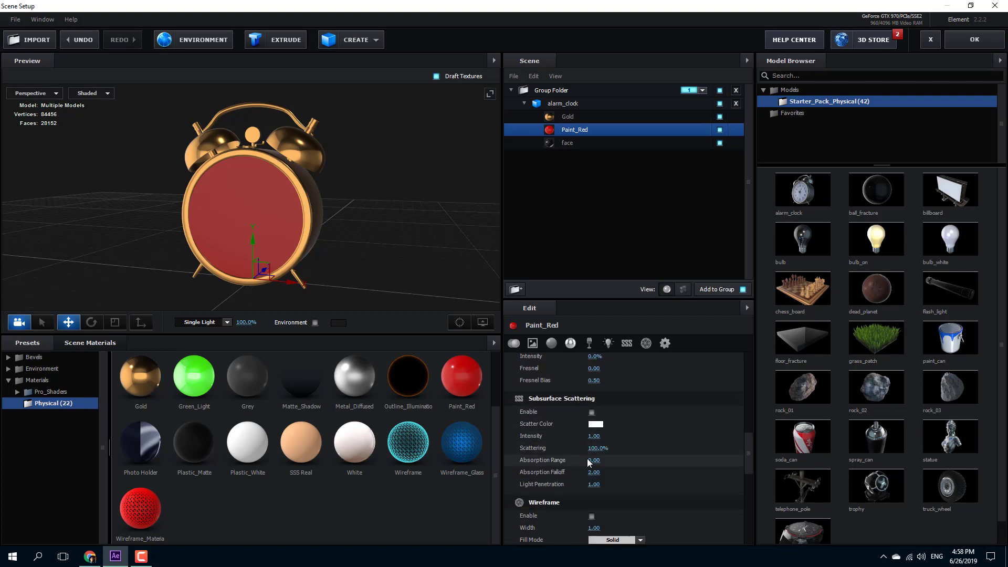
scroll(586, 458, "down", 4)
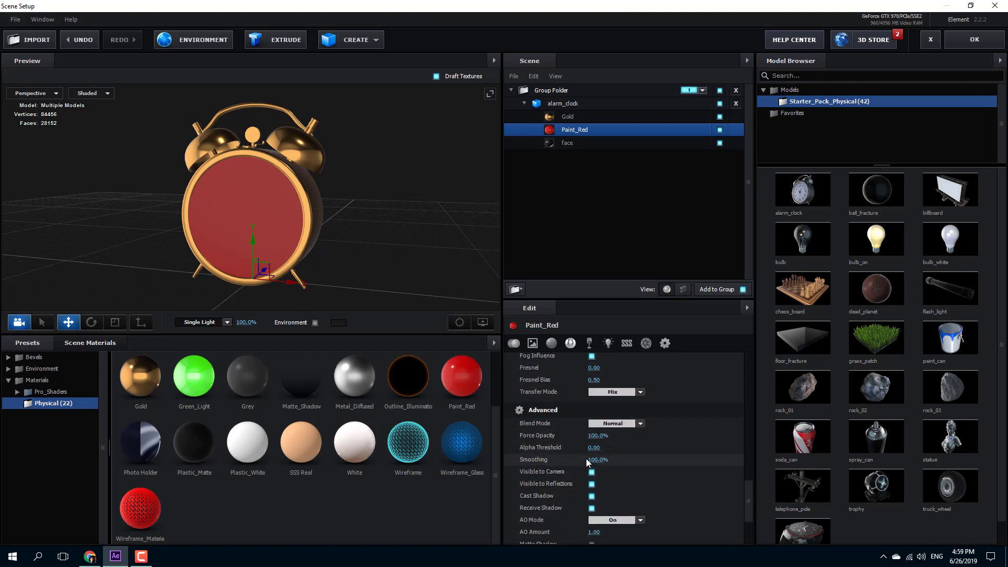
left_click_drag(584, 436, 586, 440)
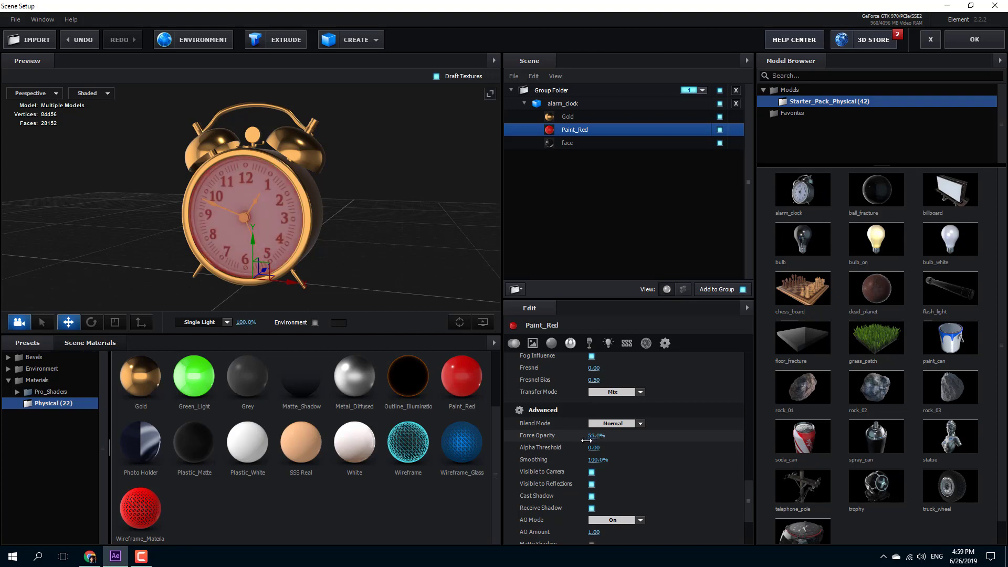
left_click_drag(368, 263, 337, 252)
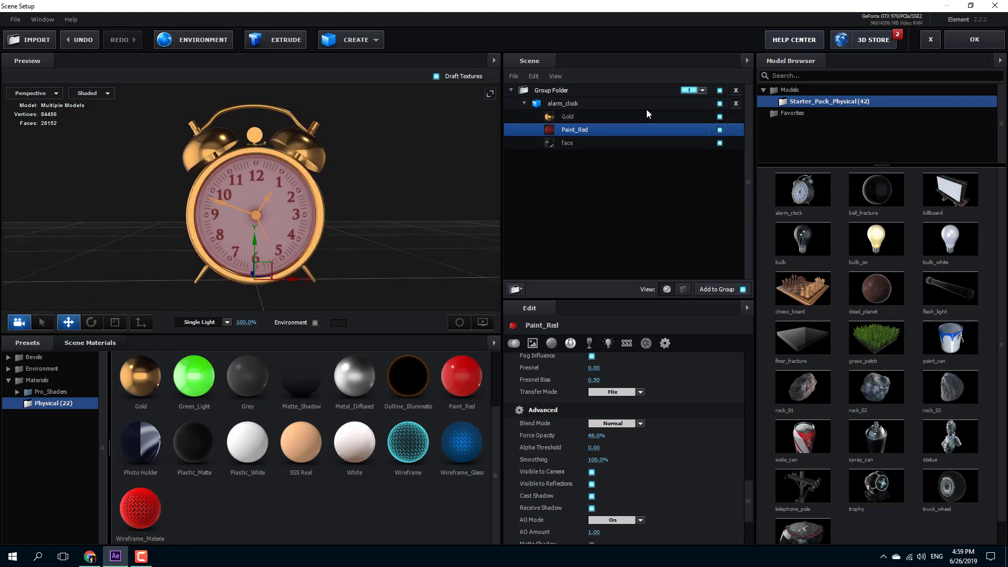
- Try the Wireframe_Glass, Matte_Shadow and Gold presets on the clock's face material, viewing the clock from different angles
left_click(574, 144)
mouse_move(465, 442)
left_mouse_down()
mouse_move(556, 191)
mouse_move(552, 149)
left_mouse_up()
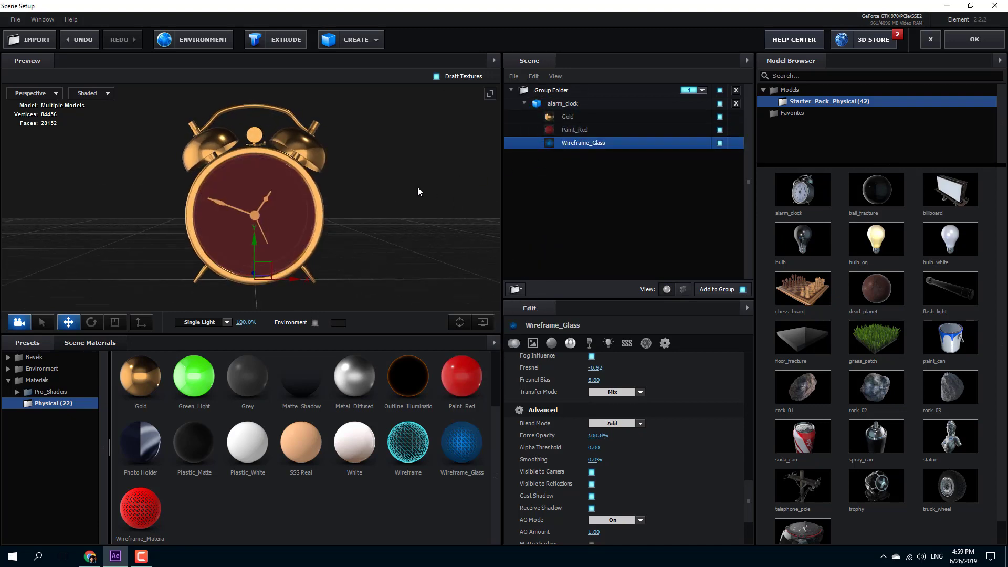
left_click_drag(417, 187, 304, 471)
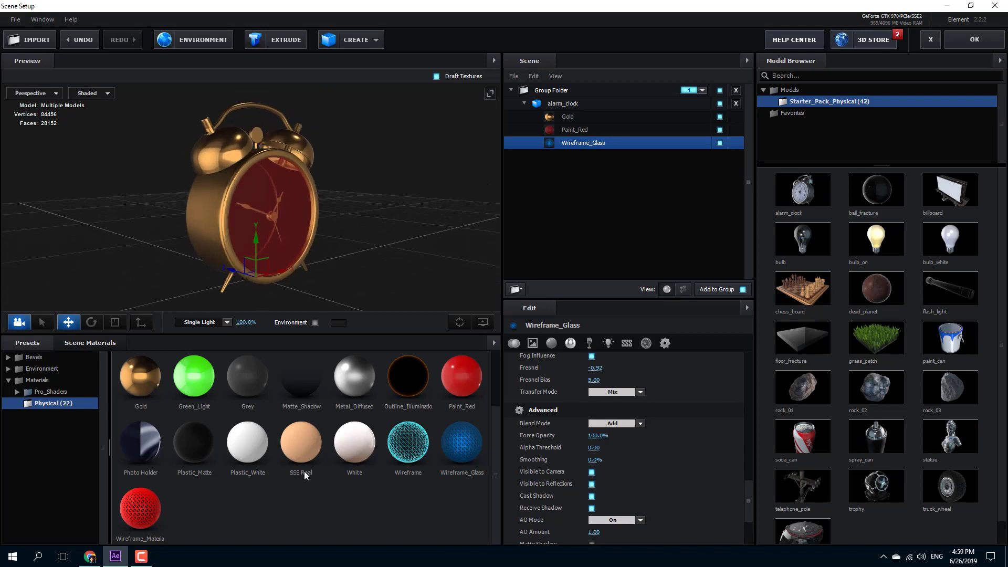
left_click_drag(307, 379, 588, 143)
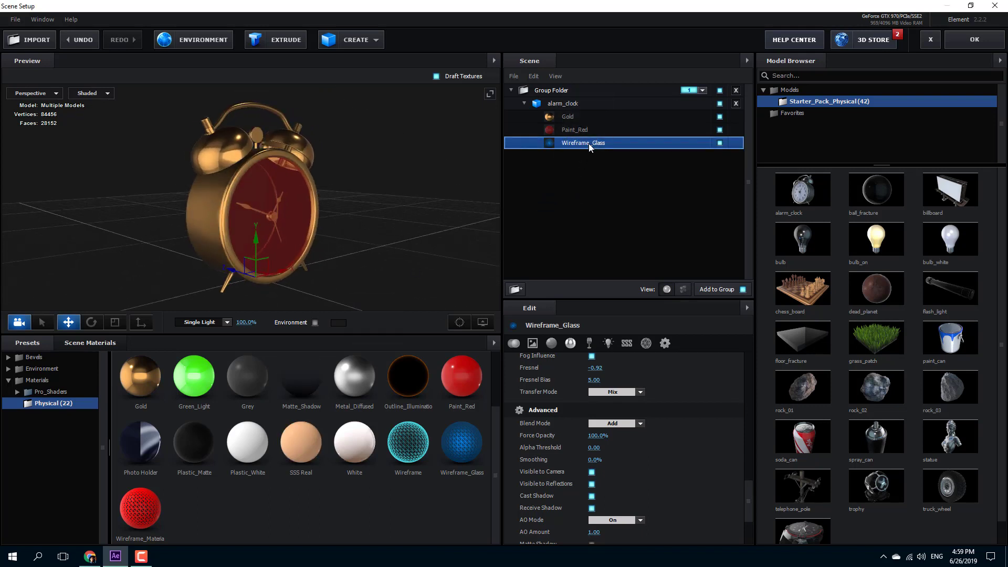
left_click_drag(141, 376, 602, 143)
left_click_drag(414, 230, 295, 218)
right_click_drag(295, 217, 360, 259)
- Apply the Metal_Diffused preset to the clock's face material and accept the scene setup
left_click_drag(354, 376, 566, 143)
left_click_drag(411, 228, 362, 309)
scroll(371, 225, "down", 6)
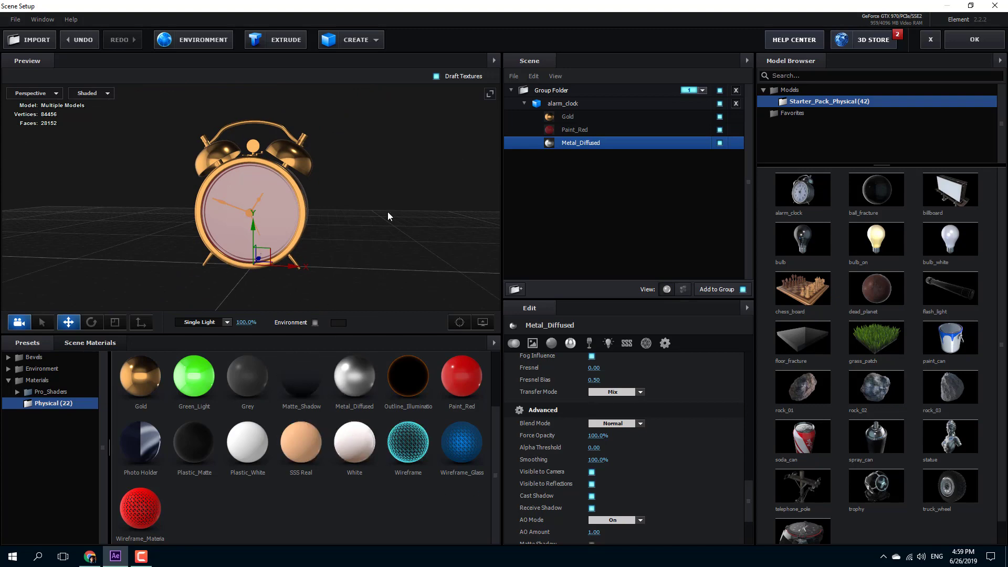
left_click_drag(387, 212, 353, 189)
scroll(363, 204, "up", 3)
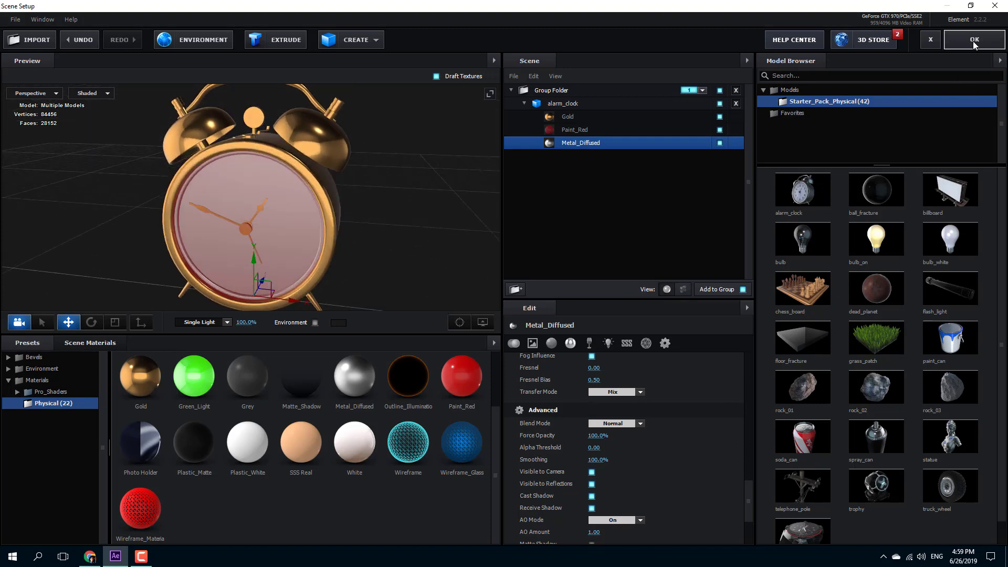
left_click(973, 41)
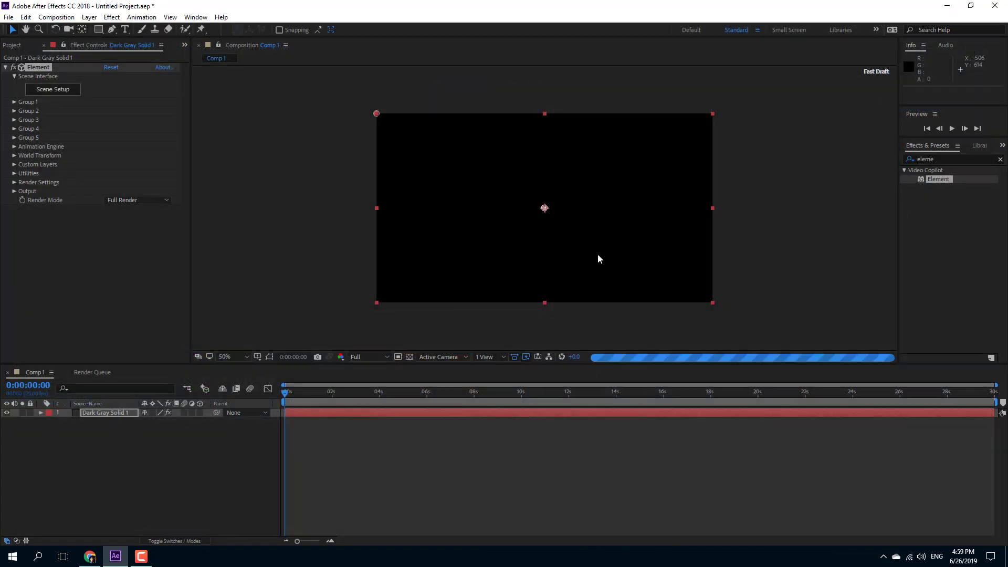